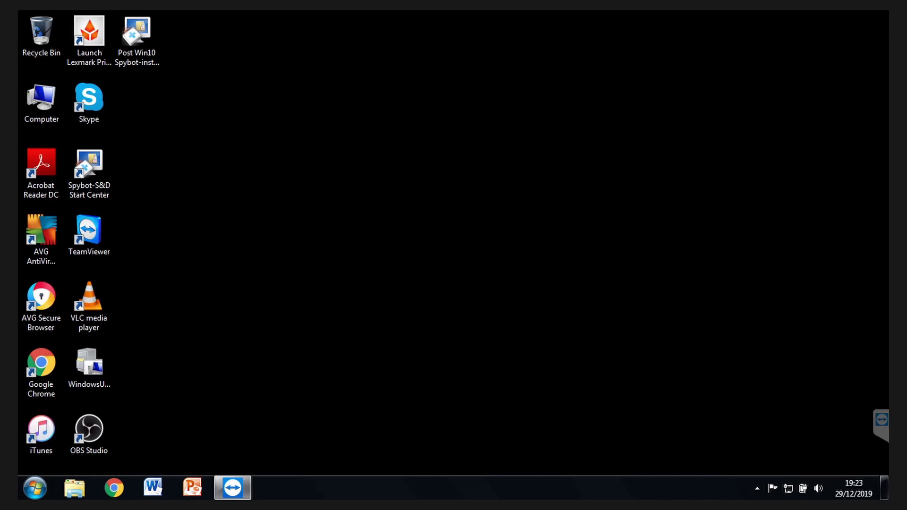
Step: Open Computer Properties and review the Windows 7 Home Premium SP1, 32-bit, 4.00 GB RAM details
{"action": "left_click", "coordinate": [35, 488]}
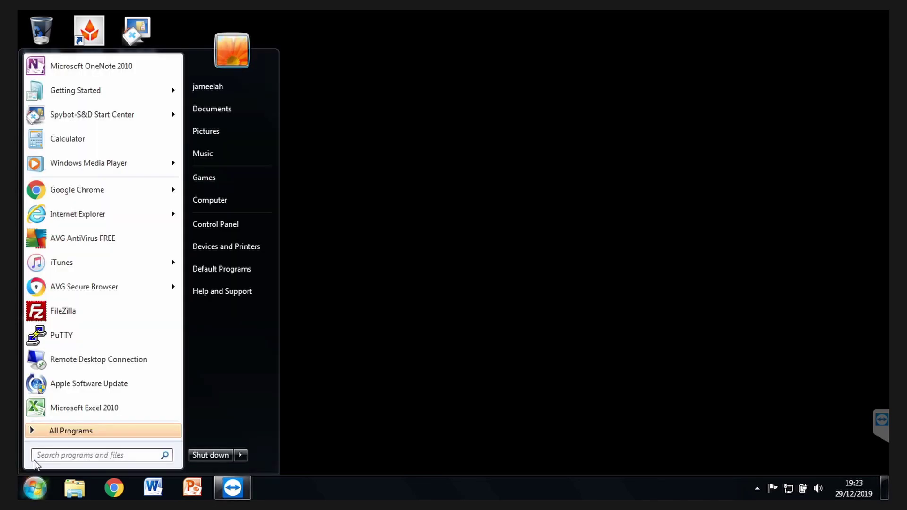
{"action": "right_click", "coordinate": [212, 201]}
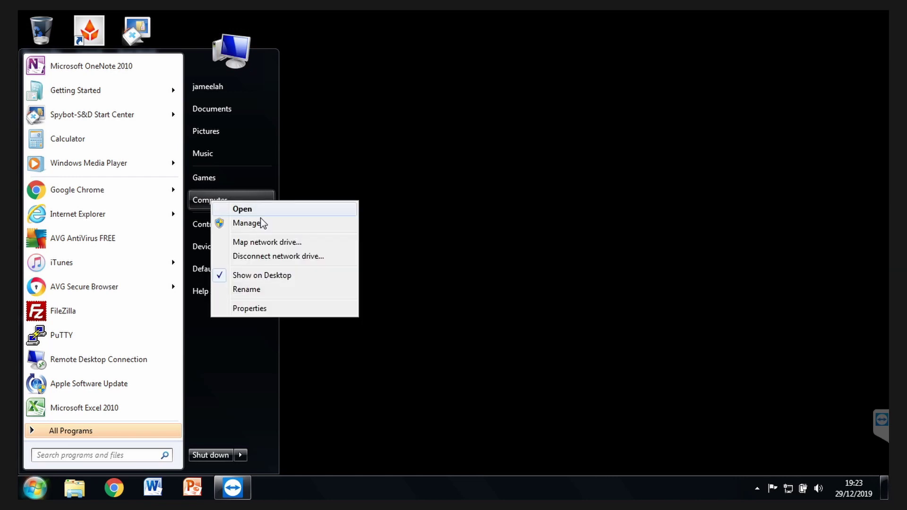
{"action": "left_click", "coordinate": [249, 309]}
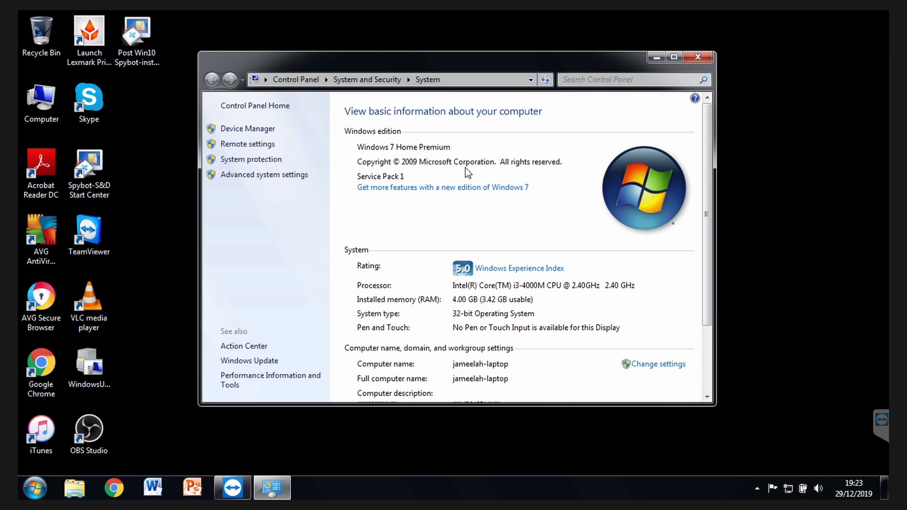
{"action": "scroll", "coordinate": [444, 236], "scroll_direction": "down", "scroll_amount": 1}
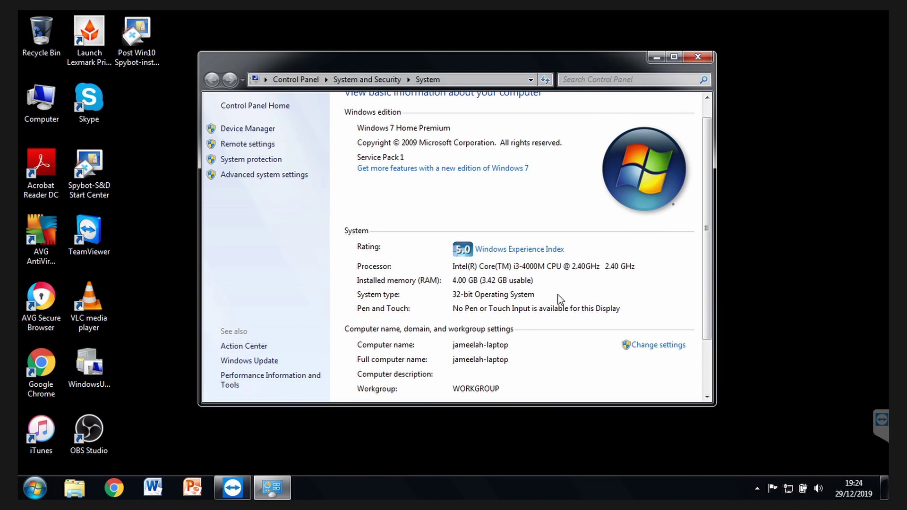
{"action": "scroll", "coordinate": [558, 299], "scroll_direction": "down", "scroll_amount": 3}
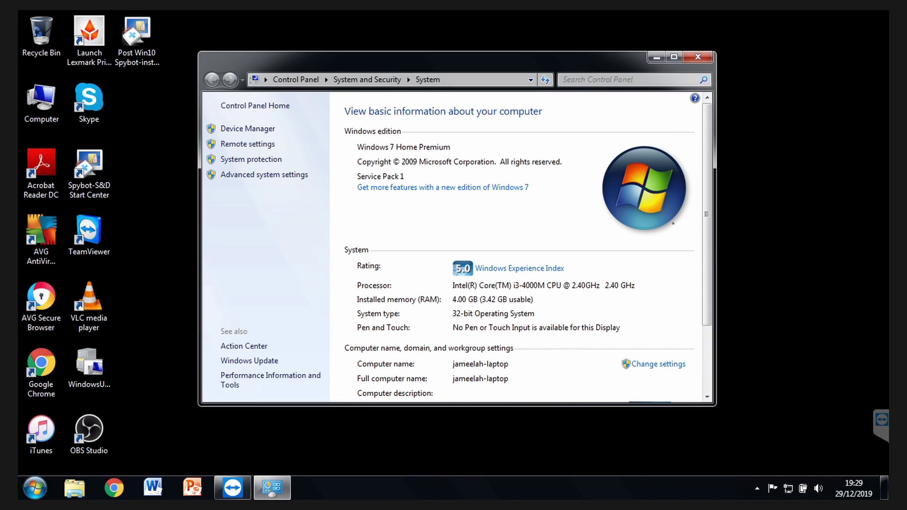
{"action": "scroll", "coordinate": [519, 246], "scroll_direction": "down", "scroll_amount": 1}
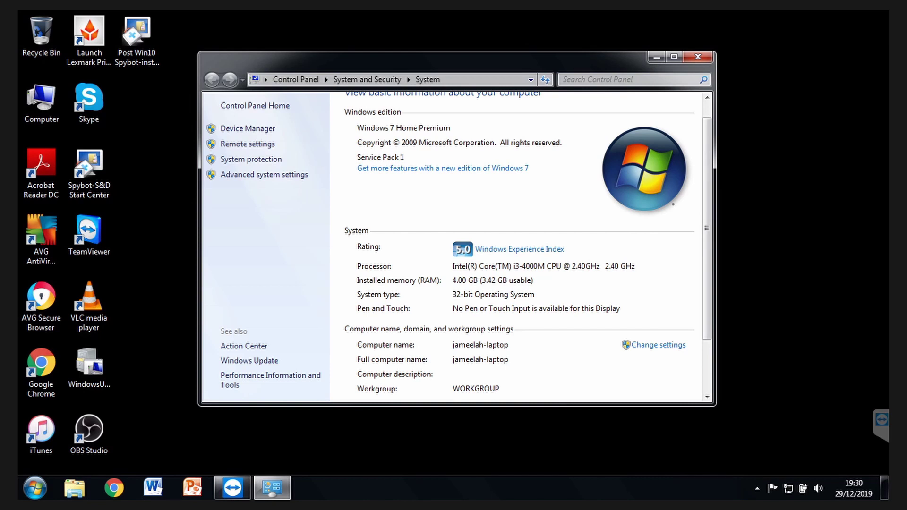
{"action": "scroll", "coordinate": [520, 246], "scroll_direction": "up", "scroll_amount": 1}
{"action": "scroll", "coordinate": [519, 245], "scroll_direction": "down", "scroll_amount": 5}
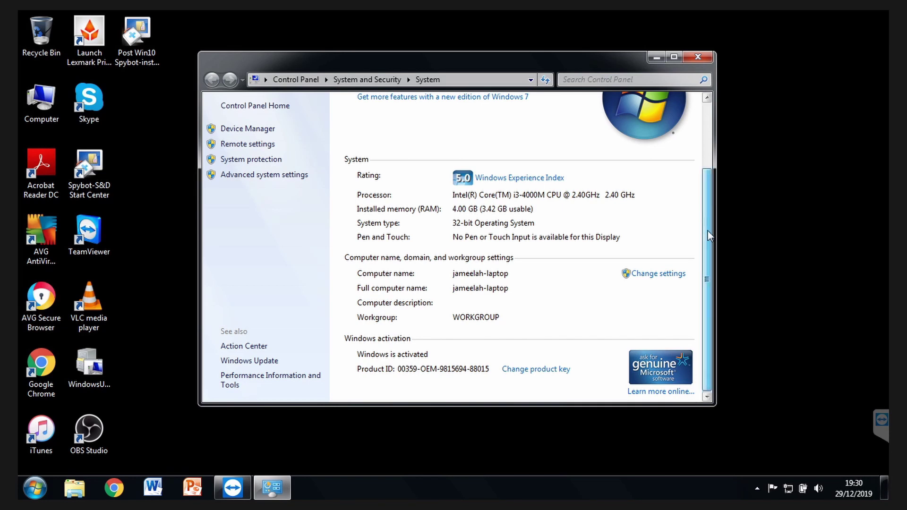
{"action": "left_click_drag", "start_coordinate": [707, 179], "coordinate": [710, 217]}
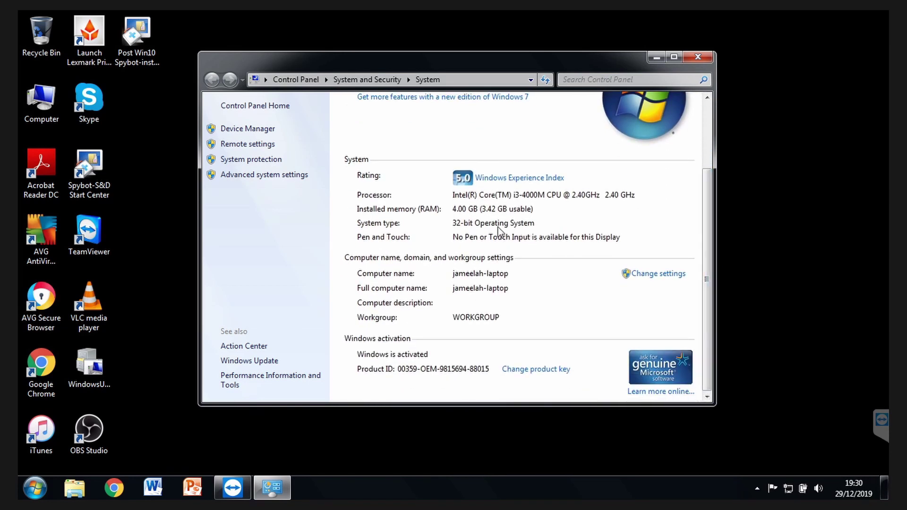
{"action": "scroll", "coordinate": [550, 217], "scroll_direction": "up", "scroll_amount": 3}
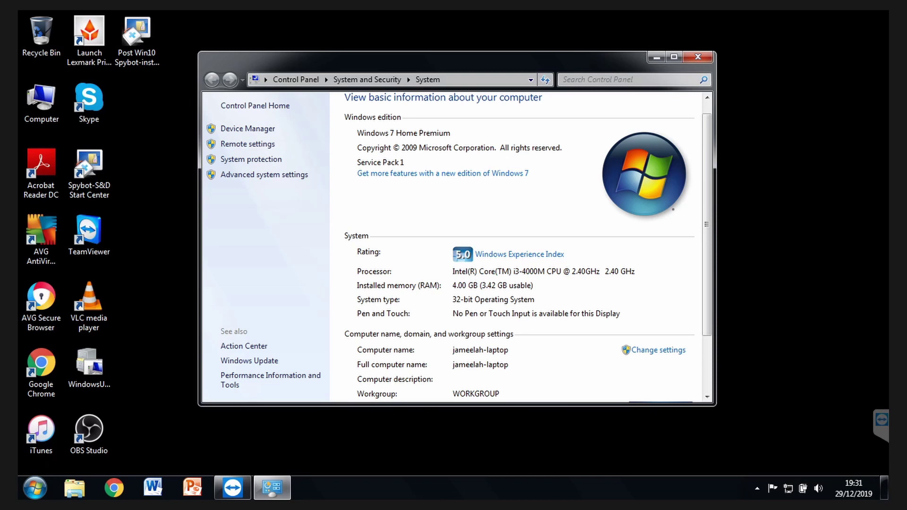
{"action": "left_click_drag", "start_coordinate": [708, 124], "coordinate": [707, 117]}
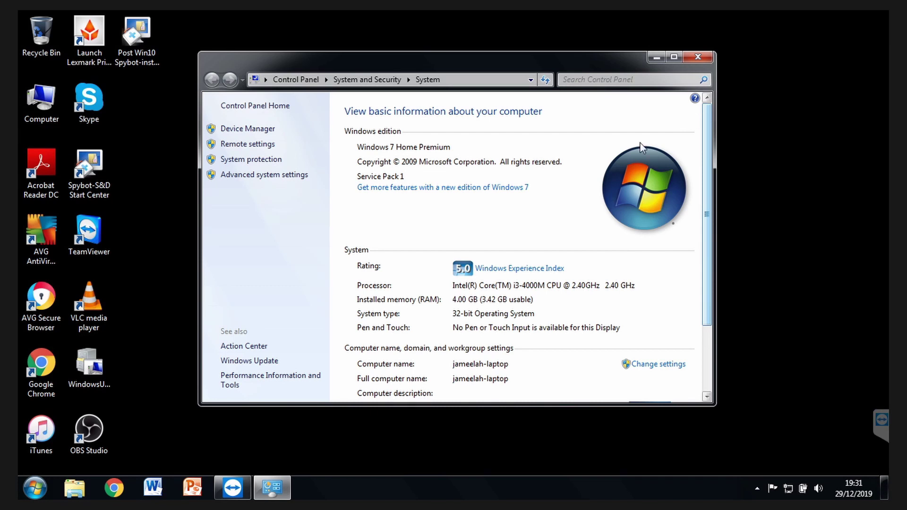
{"action": "scroll", "coordinate": [548, 255], "scroll_direction": "down", "scroll_amount": 1}
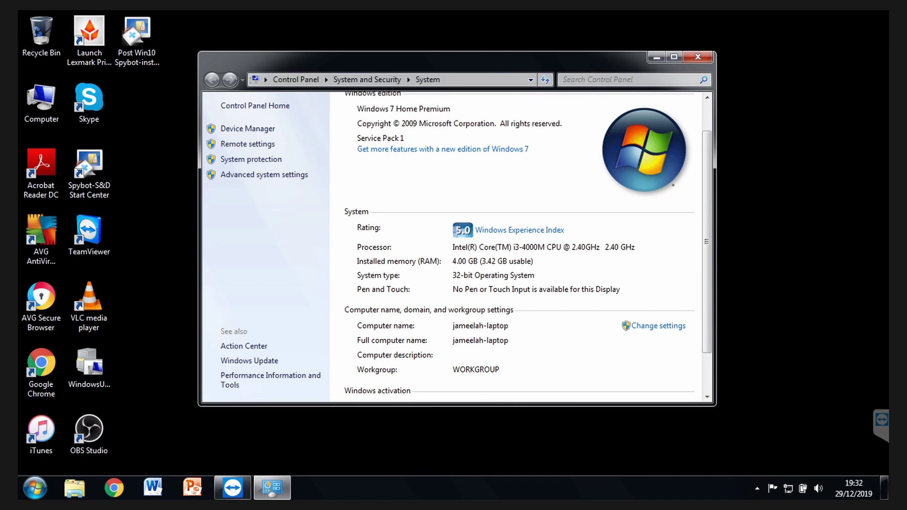
Step: Search 'intel core i3 4000m' in Chrome and confirm Intel's spec page lists a 64-bit instruction set
{"action": "left_click", "coordinate": [113, 488]}
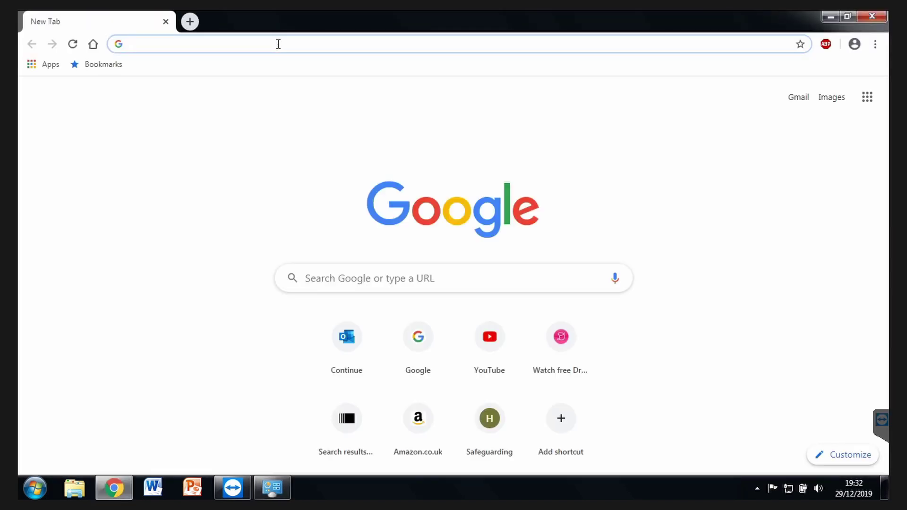
{"action": "type", "text": "intel core"}
{"action": "type", "text": " i3 400"}
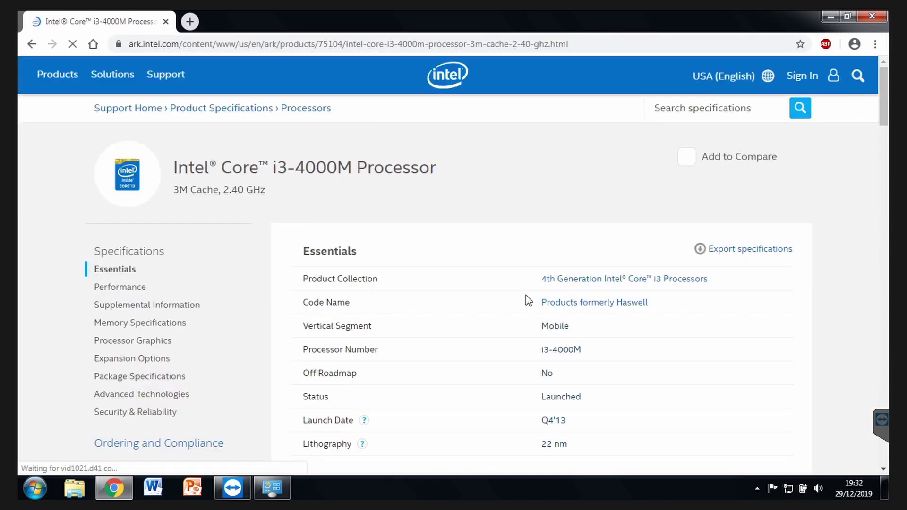
{"action": "scroll", "coordinate": [526, 297], "scroll_direction": "down", "scroll_amount": 1}
{"action": "scroll", "coordinate": [526, 297], "scroll_direction": "down", "scroll_amount": 20}
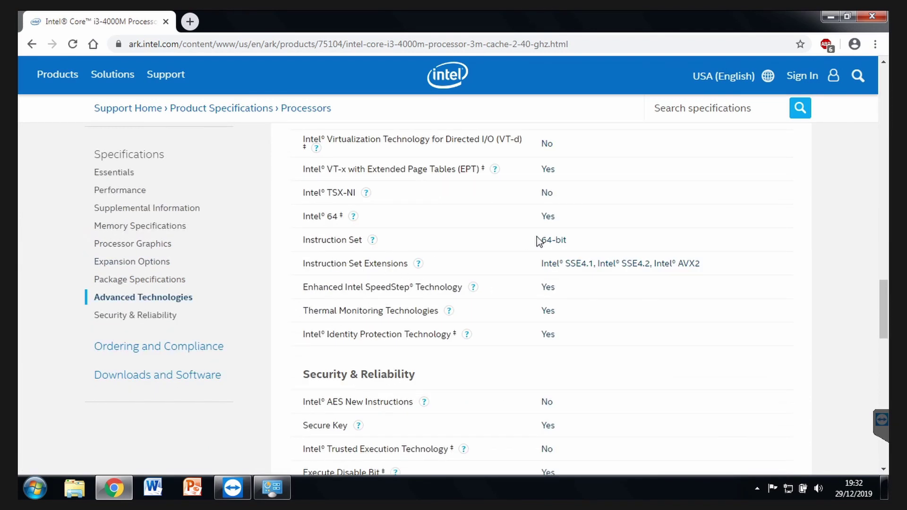
{"action": "left_click_drag", "start_coordinate": [539, 241], "coordinate": [580, 243]}
{"action": "left_click", "coordinate": [581, 243]}
{"action": "scroll", "coordinate": [639, 267], "scroll_direction": "up", "scroll_amount": 15}
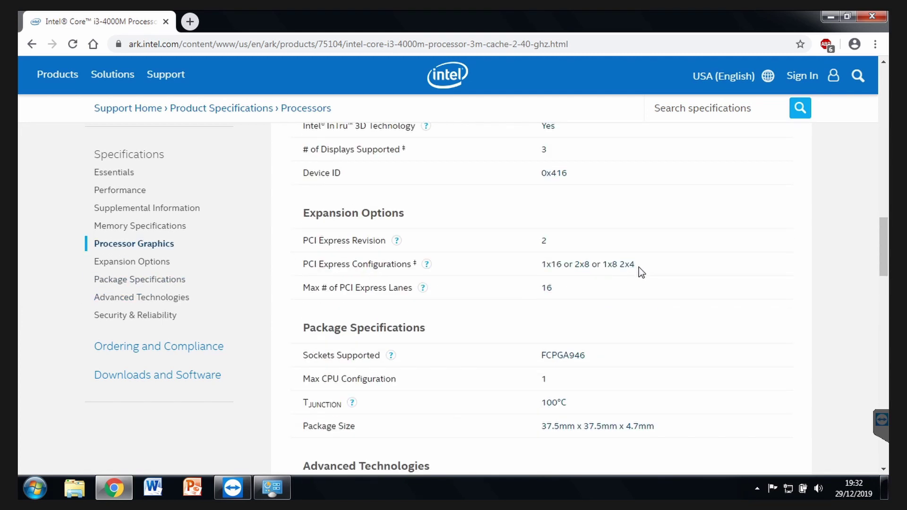
{"action": "scroll", "coordinate": [639, 267], "scroll_direction": "up", "scroll_amount": 4}
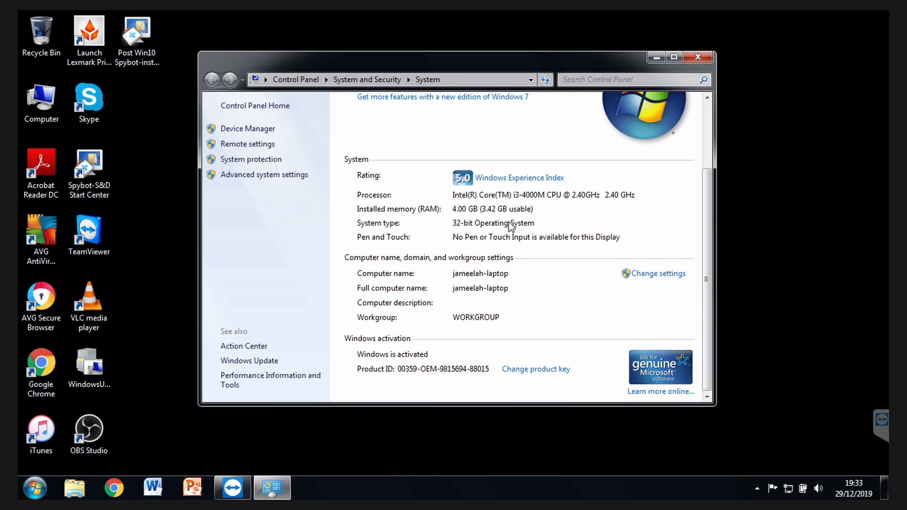
{"action": "scroll", "coordinate": [698, 129], "scroll_direction": "up", "scroll_amount": 3}
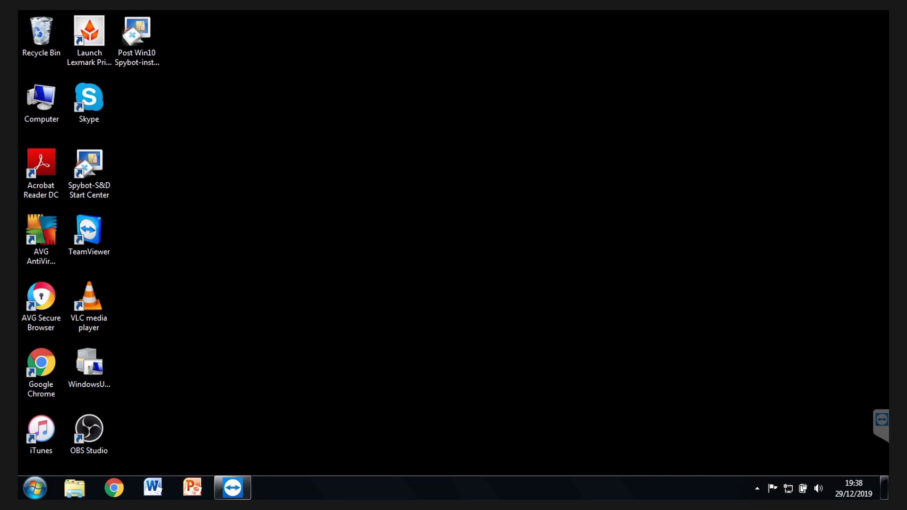
Step: Download the free Magical Jelly Bean KeyFinder installer from its website in Chrome
{"action": "left_click", "coordinate": [114, 487]}
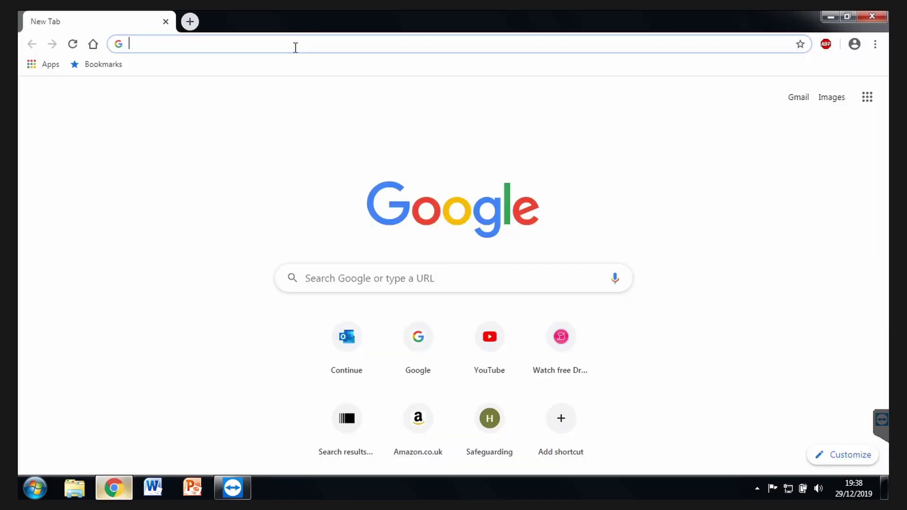
{"action": "type", "text": "magic h"}
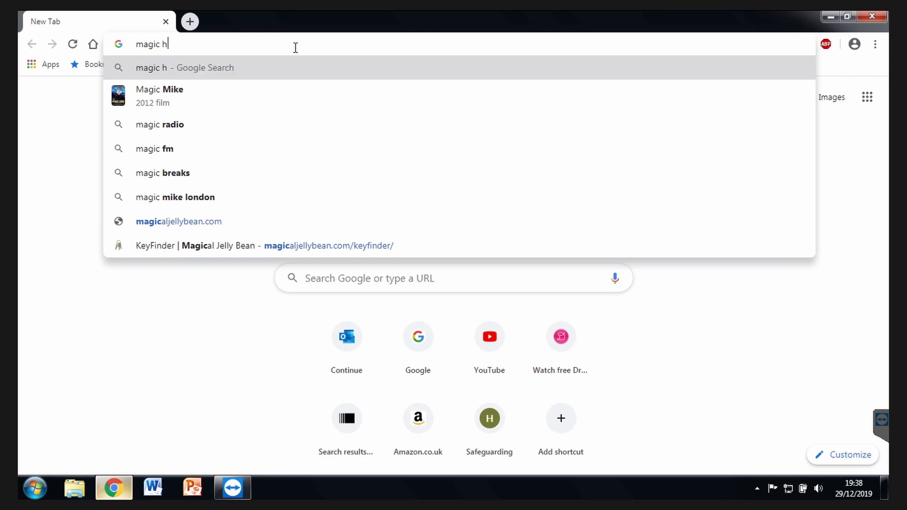
{"action": "key", "text": "BackSpace"}
{"action": "left_click", "coordinate": [411, 244]}
{"action": "scroll", "coordinate": [423, 234], "scroll_direction": "down", "scroll_amount": 10}
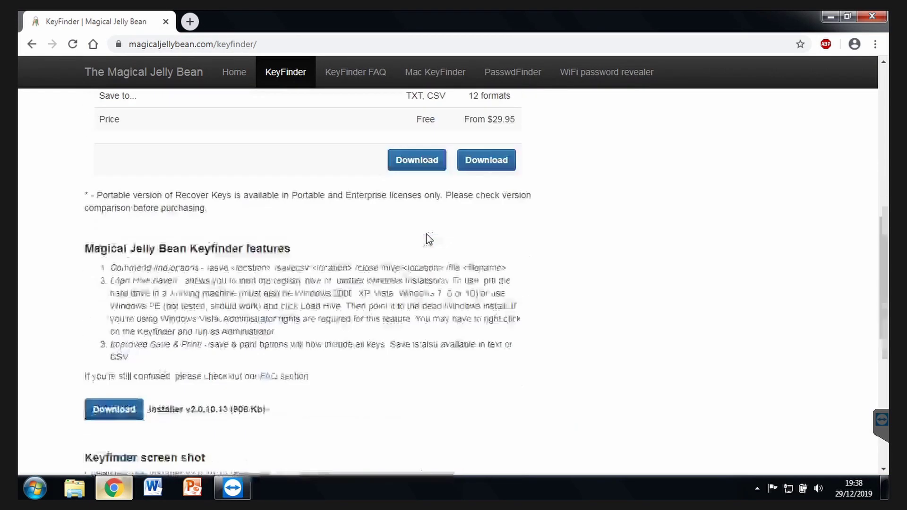
{"action": "scroll", "coordinate": [435, 148], "scroll_direction": "up", "scroll_amount": 1}
{"action": "left_click", "coordinate": [416, 159]}
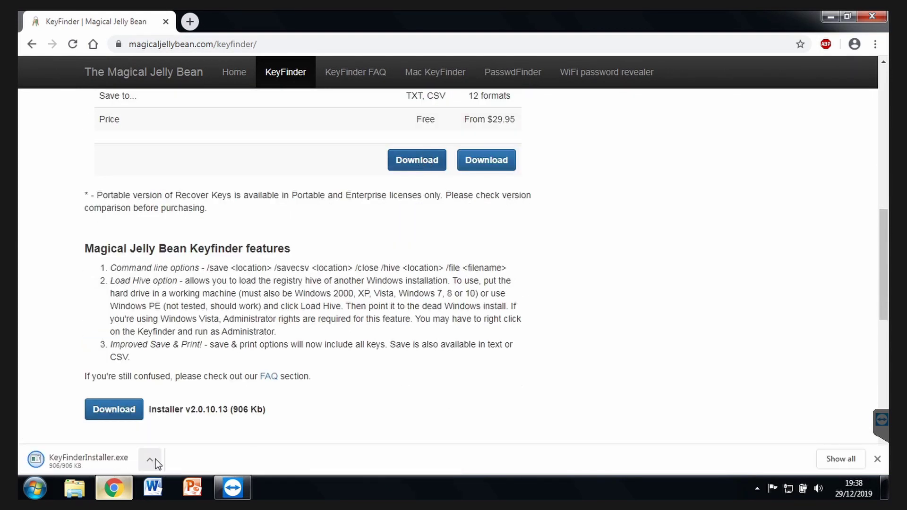
Step: Run the KeyFinder installer and read the Windows 7 Home Premium product key
{"action": "left_click", "coordinate": [155, 460]}
{"action": "left_click", "coordinate": [196, 418]}
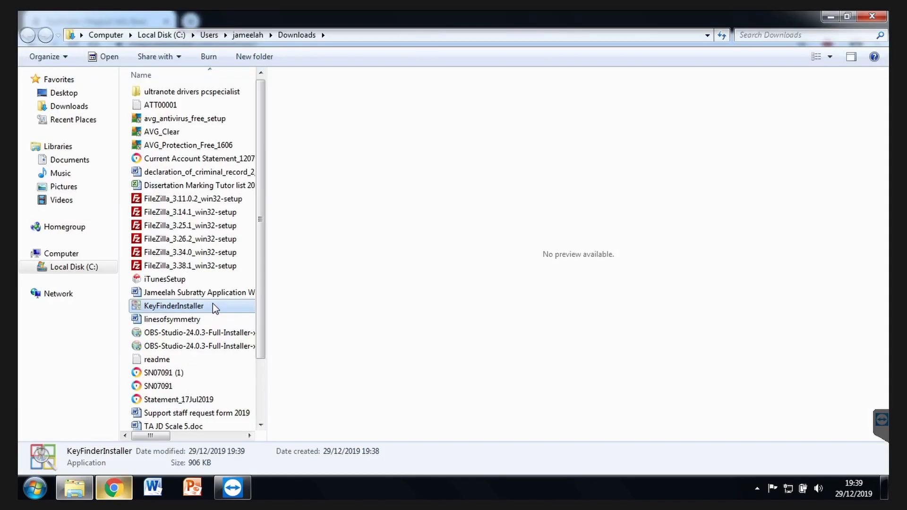
{"action": "double_click", "coordinate": [215, 307]}
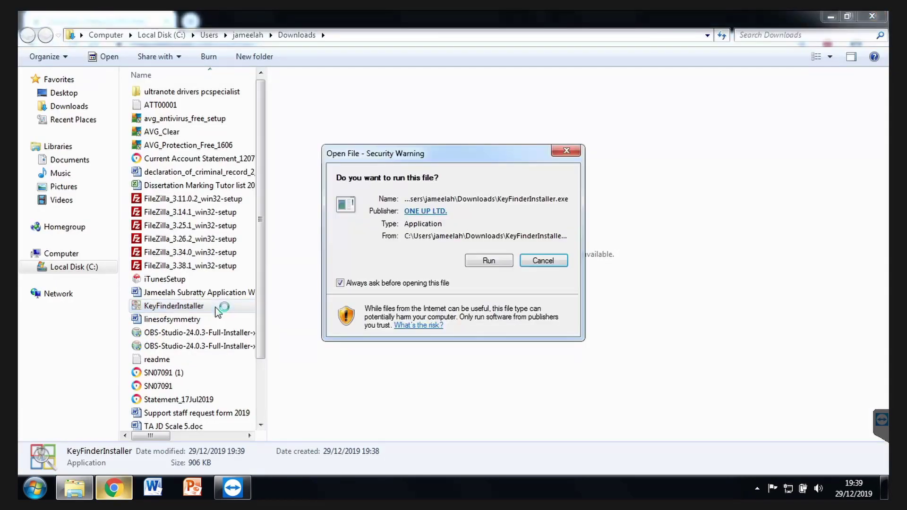
{"action": "left_click", "coordinate": [489, 259]}
{"action": "left_click", "coordinate": [533, 350]}
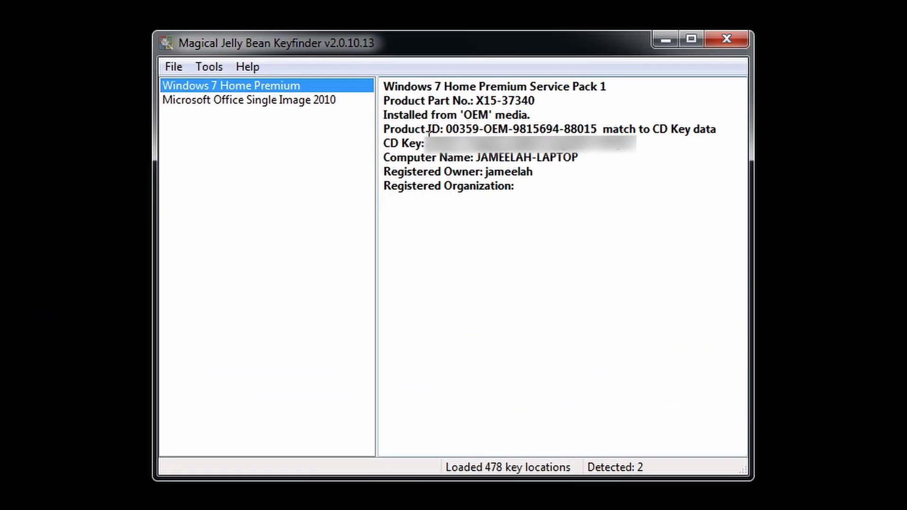
{"action": "left_click_drag", "start_coordinate": [433, 169], "coordinate": [593, 175]}
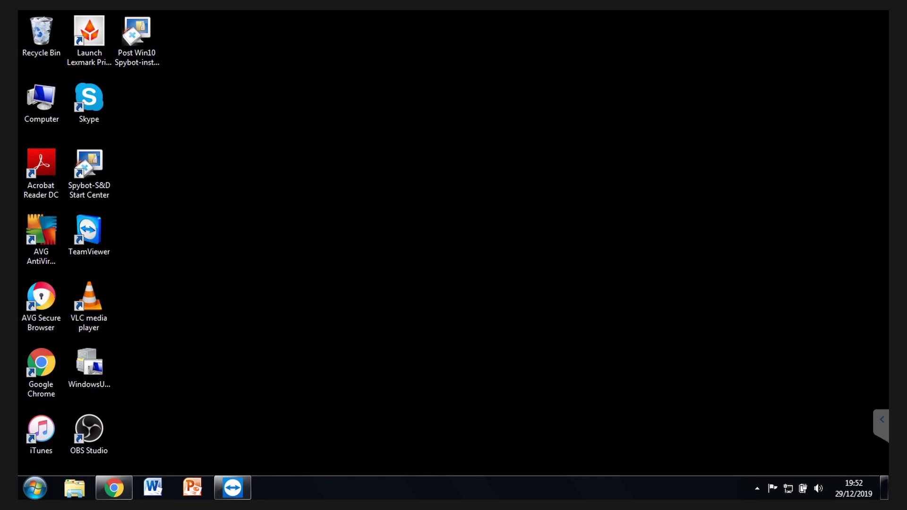
Step: Browse the 36 installed programs (1.79 GB) in Programs and Features, then close the window
{"action": "left_click", "coordinate": [38, 486]}
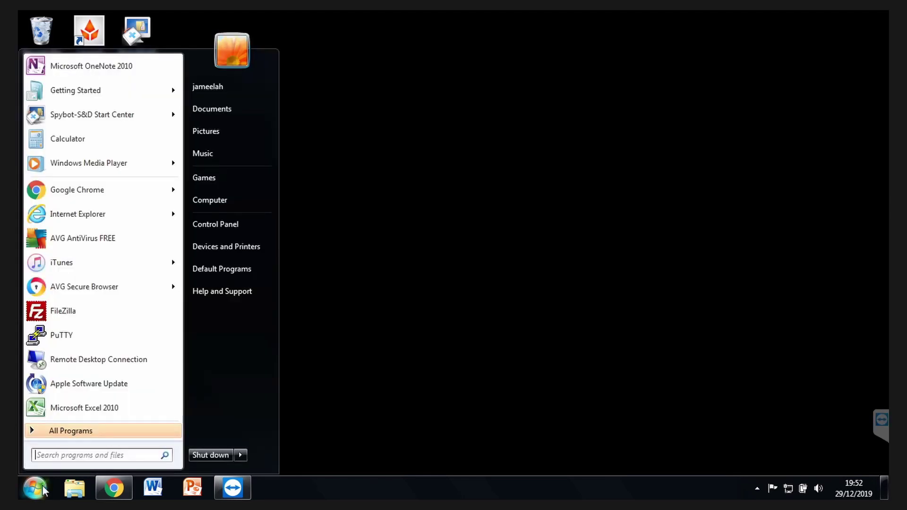
{"action": "left_click", "coordinate": [248, 221]}
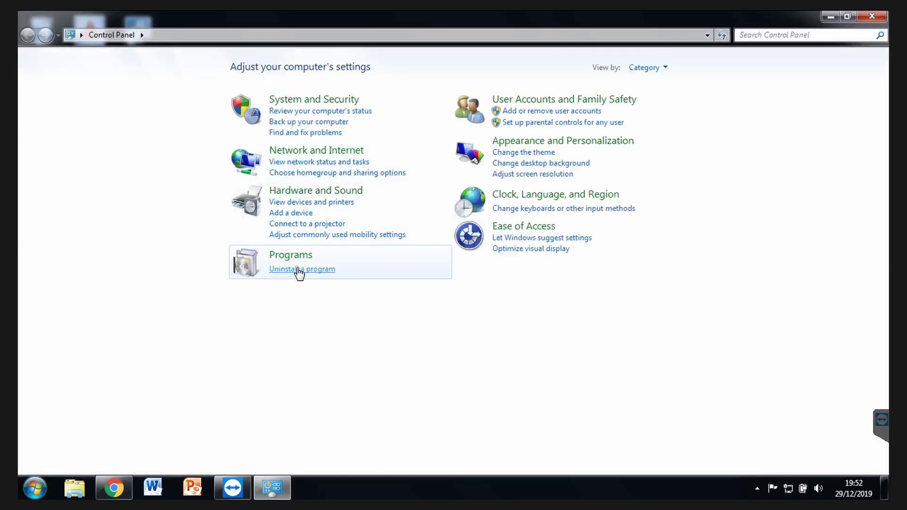
{"action": "left_click", "coordinate": [315, 271]}
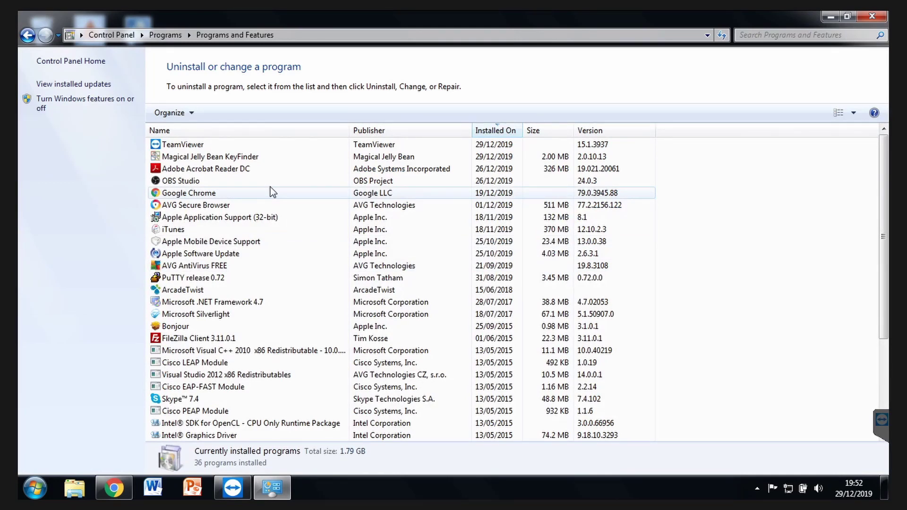
{"action": "scroll", "coordinate": [274, 279], "scroll_direction": "down", "scroll_amount": 1}
{"action": "right_click", "coordinate": [274, 278]}
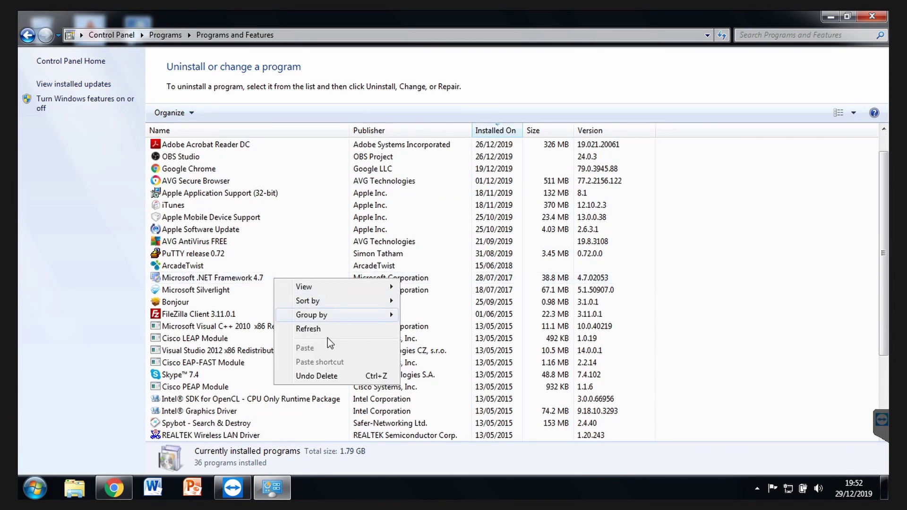
{"action": "scroll", "coordinate": [702, 240], "scroll_direction": "up", "scroll_amount": 1}
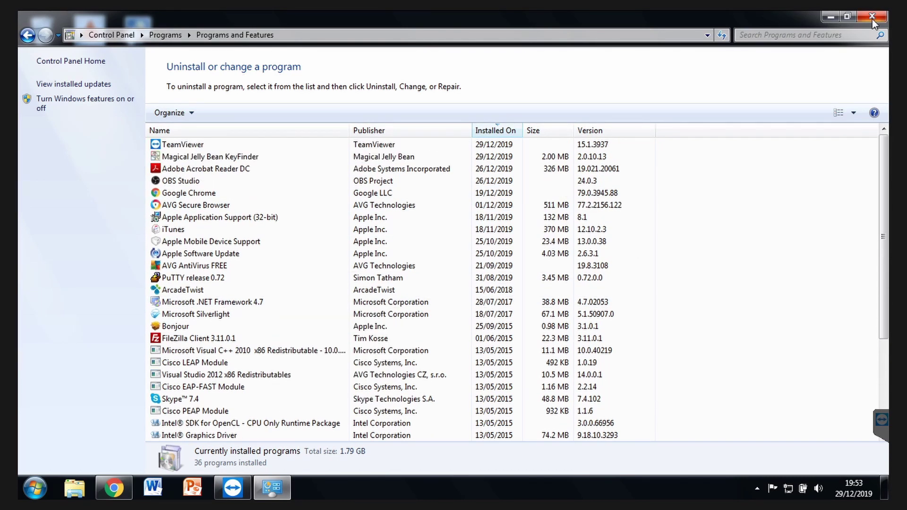
{"action": "left_click", "coordinate": [872, 18]}
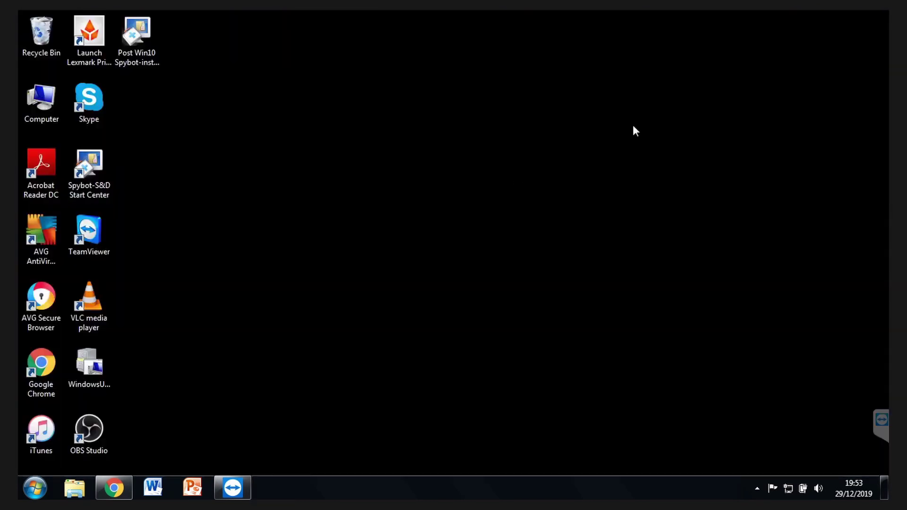
{"action": "left_click", "coordinate": [75, 490]}
{"action": "left_click", "coordinate": [81, 199]}
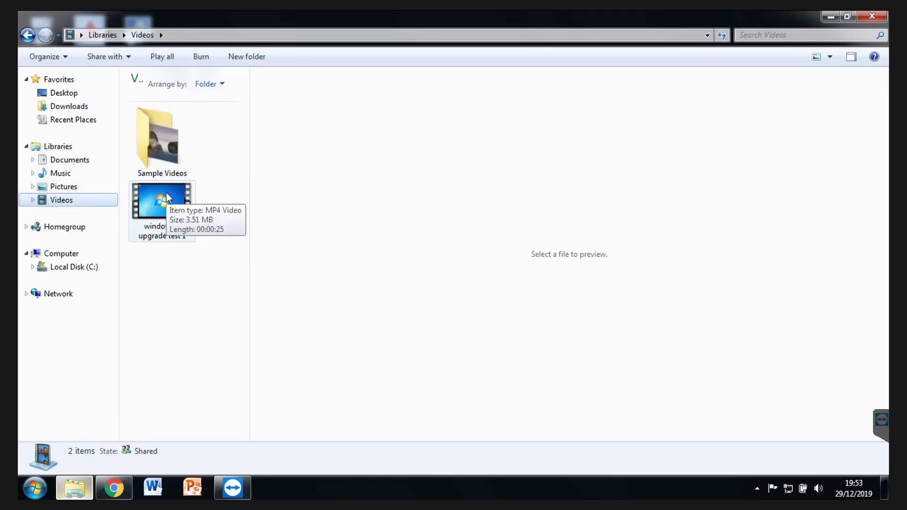
{"action": "left_click", "coordinate": [871, 16]}
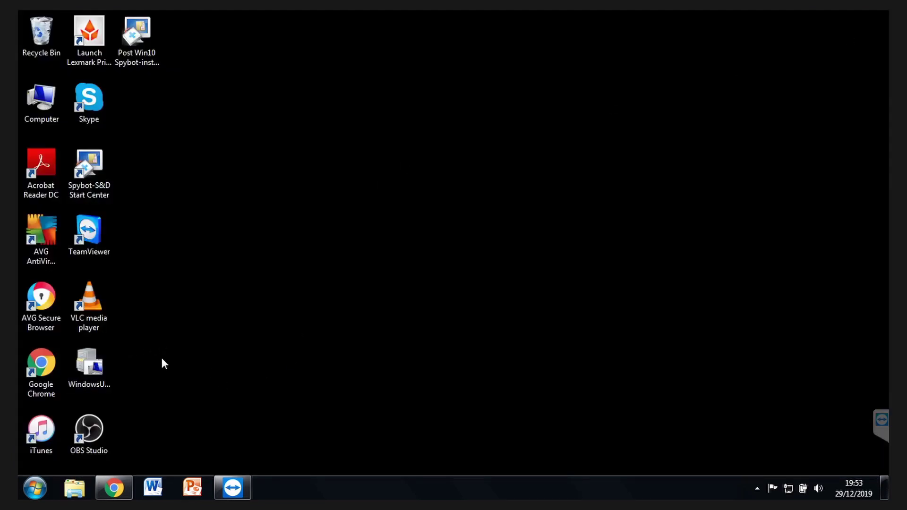
Step: Download, install and launch the free CCleaner v5.63
{"action": "left_click", "coordinate": [126, 478]}
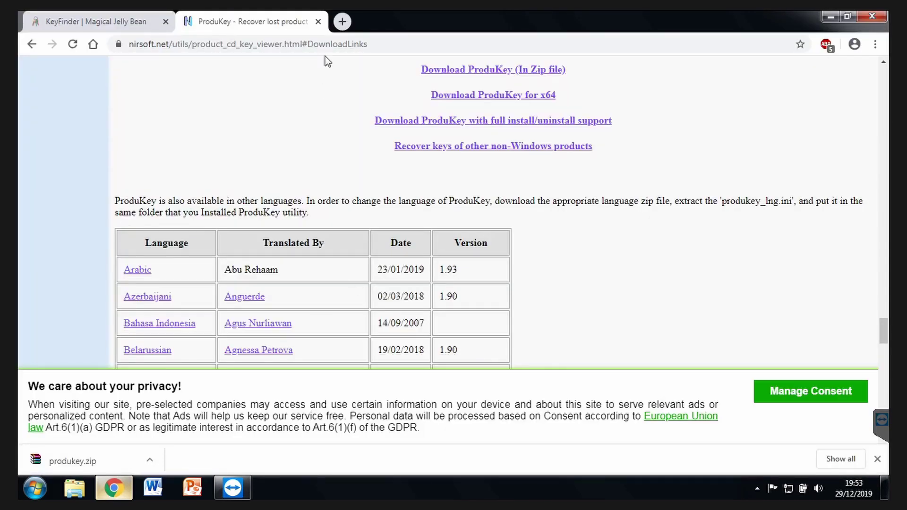
{"action": "left_click", "coordinate": [343, 25]}
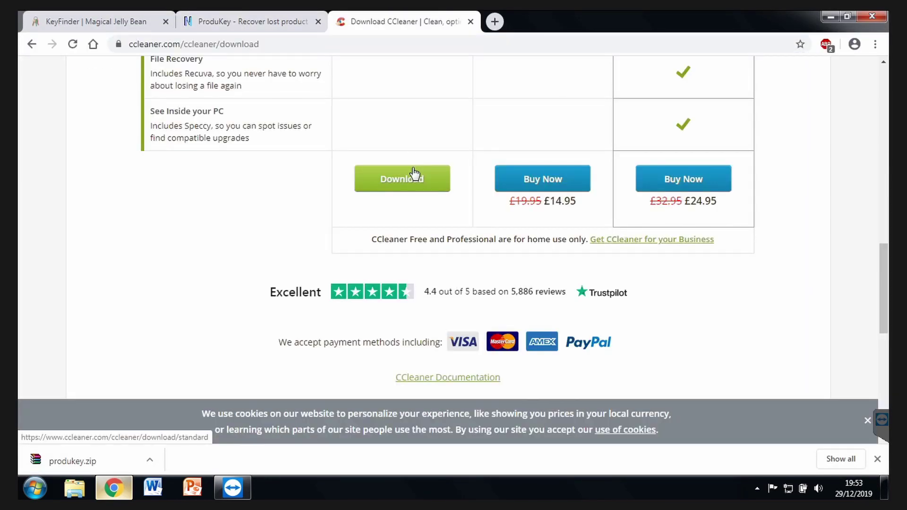
{"action": "left_click", "coordinate": [413, 169]}
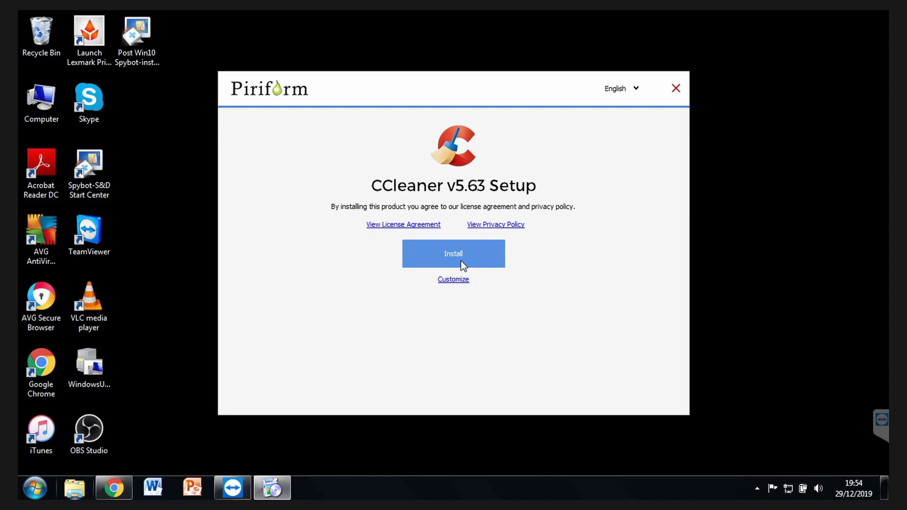
{"action": "left_click", "coordinate": [461, 261]}
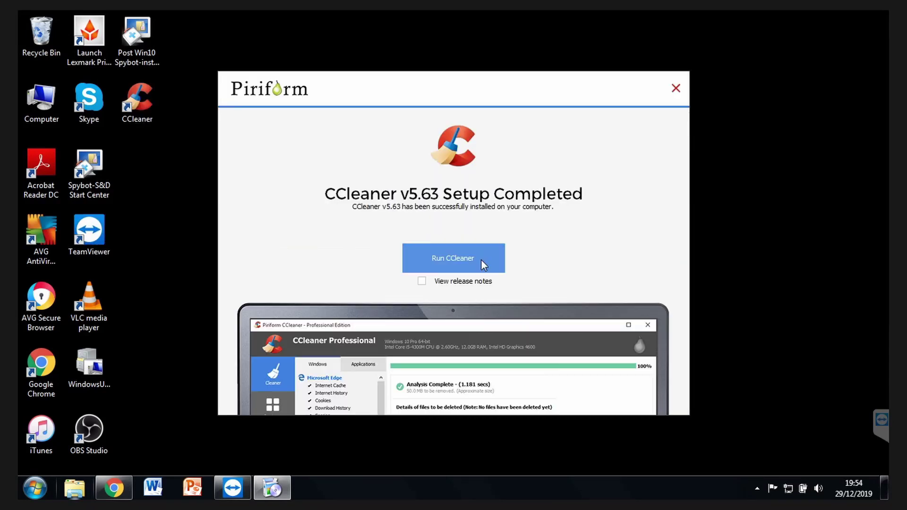
{"action": "left_click", "coordinate": [481, 259]}
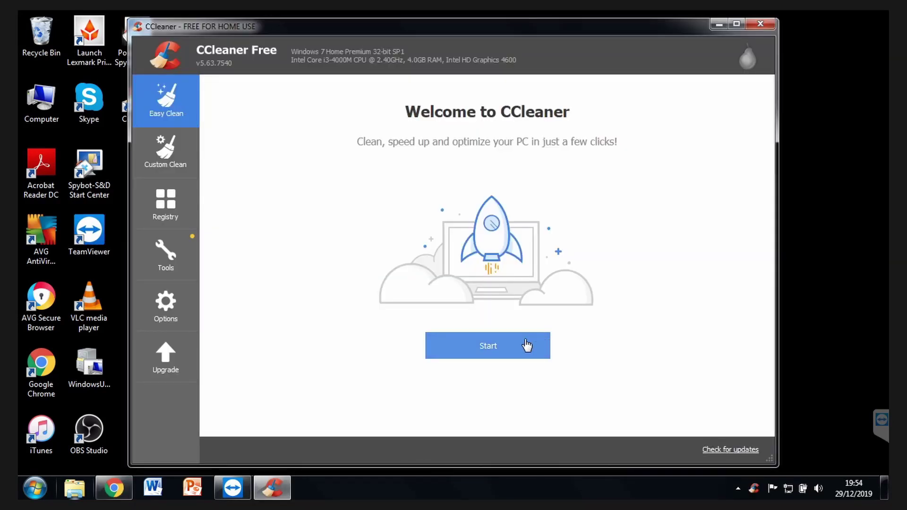
Step: Analyse the PC and clean all 660 trackers and 775 MB of junk
{"action": "left_click", "coordinate": [526, 346]}
{"action": "left_click", "coordinate": [372, 320]}
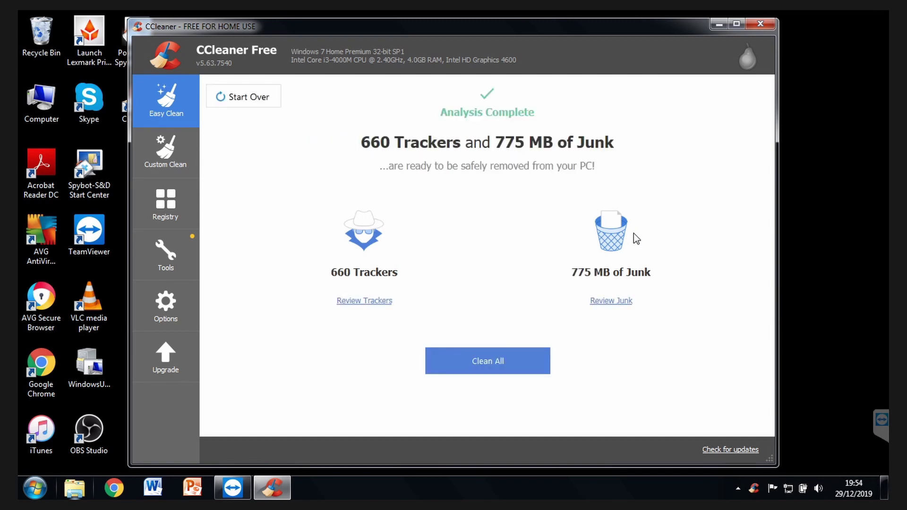
{"action": "left_click", "coordinate": [482, 370]}
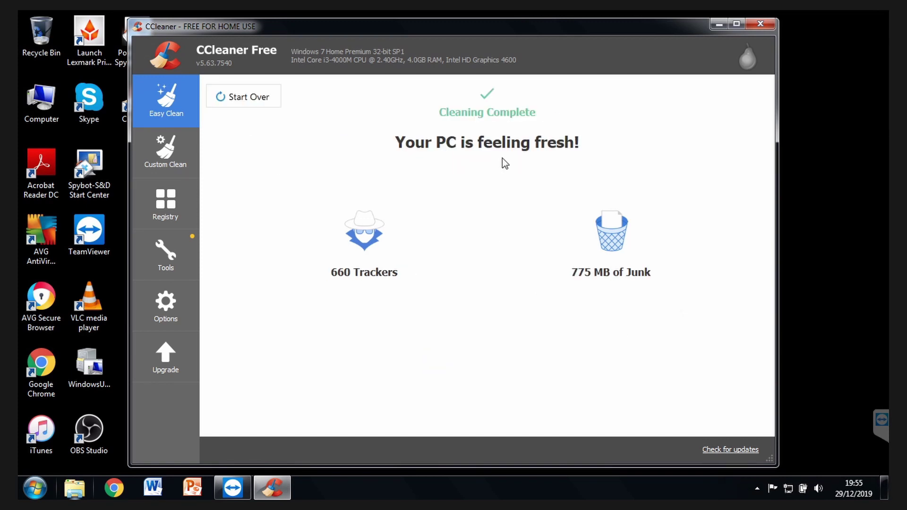
{"action": "left_click", "coordinate": [168, 150]}
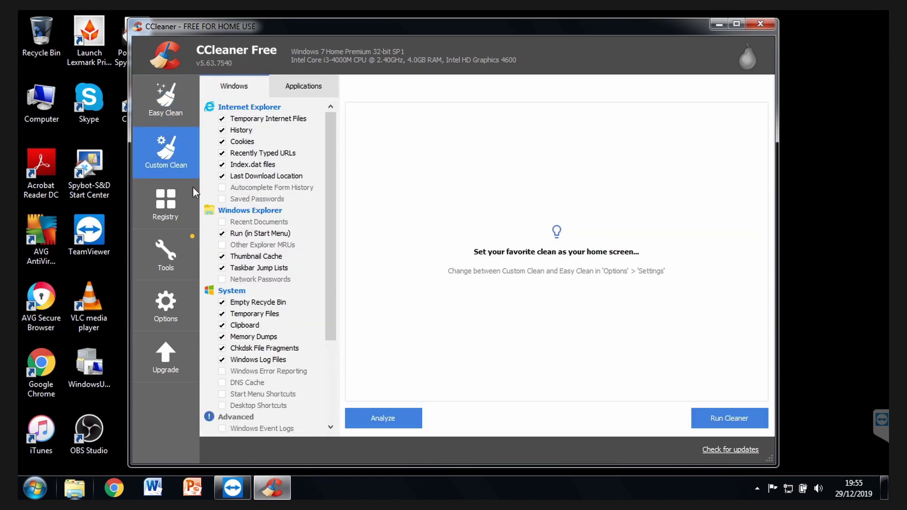
{"action": "left_click", "coordinate": [171, 202]}
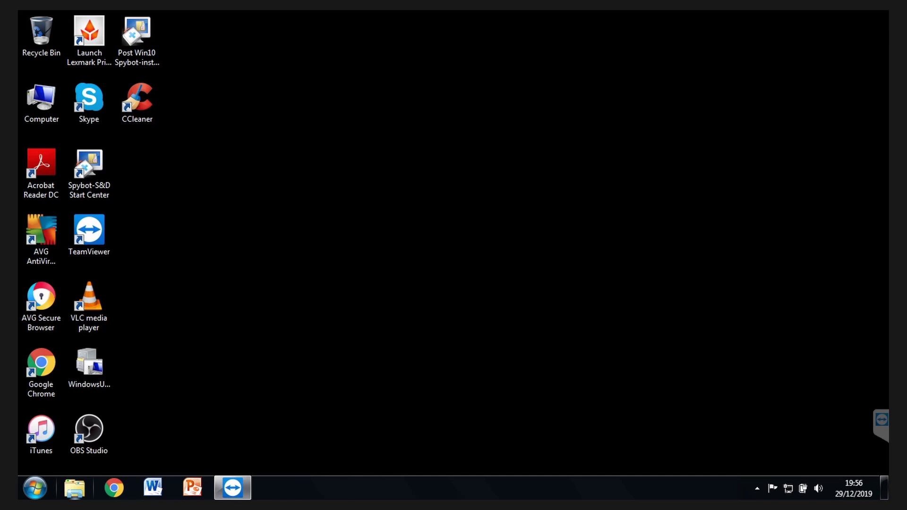
{"action": "left_click", "coordinate": [74, 488]}
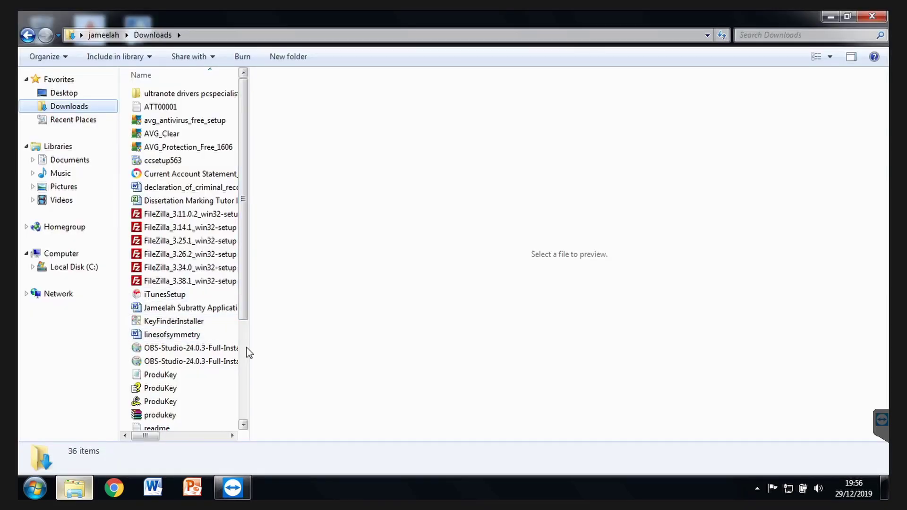
{"action": "left_click_drag", "start_coordinate": [249, 340], "coordinate": [573, 338]}
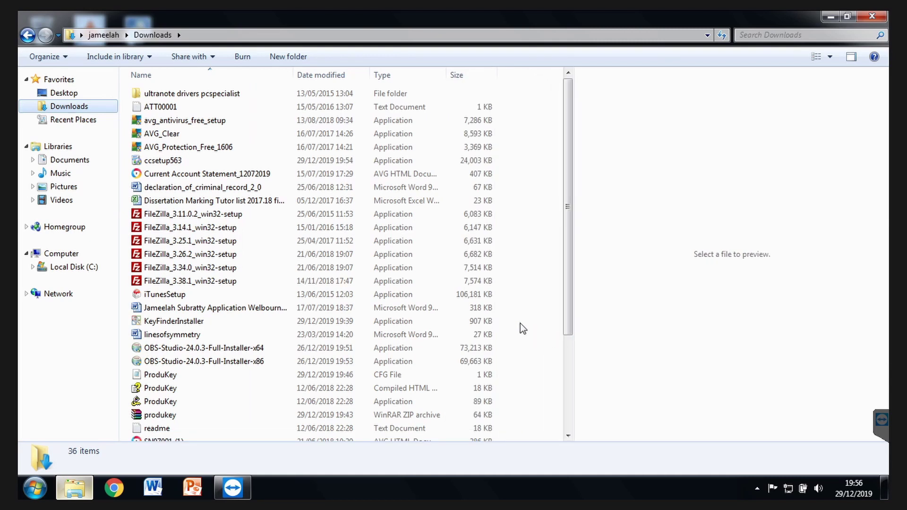
{"action": "left_click", "coordinate": [872, 17]}
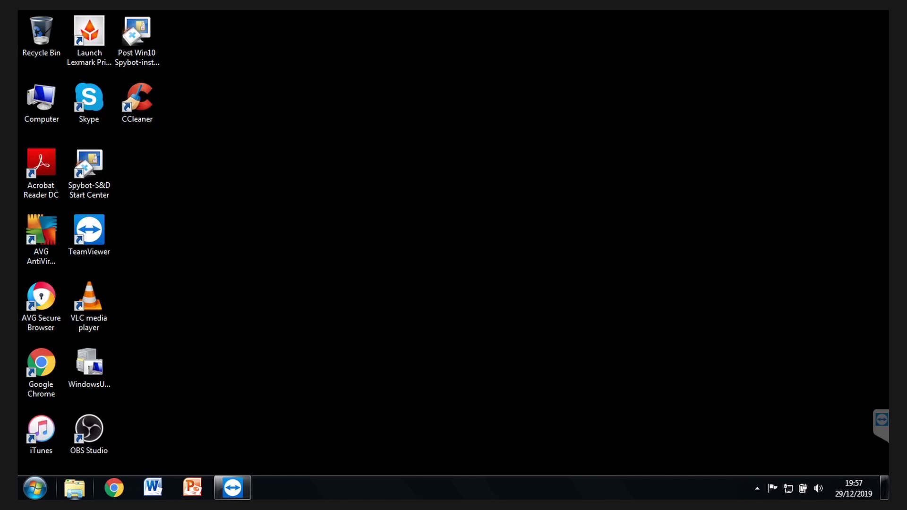
Step: Open Computer Management and show Disk Management with Disk 0's System Reserved and C: partitions
{"action": "left_click", "coordinate": [38, 489]}
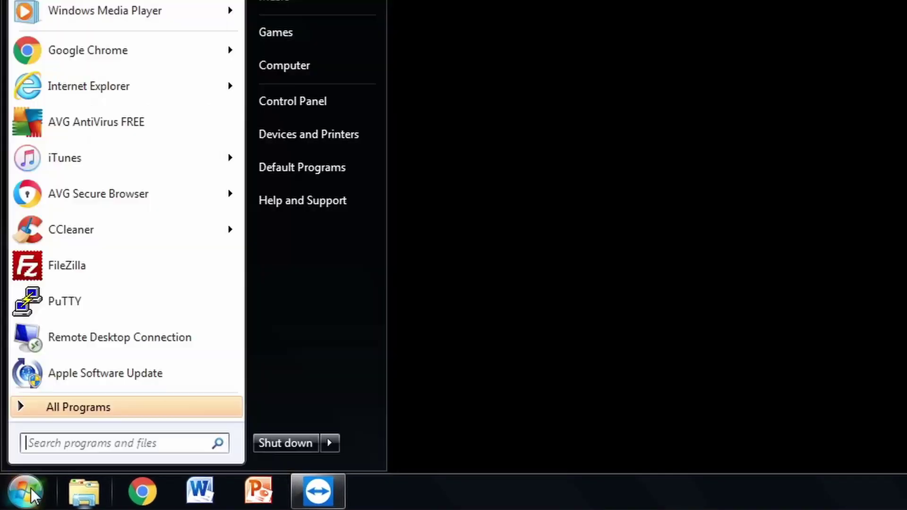
{"action": "right_click", "coordinate": [316, 72]}
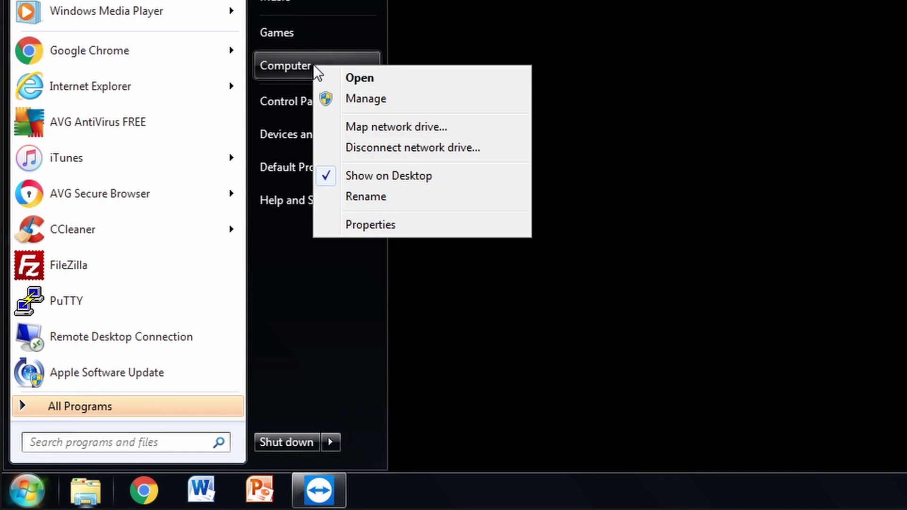
{"action": "left_click", "coordinate": [416, 104]}
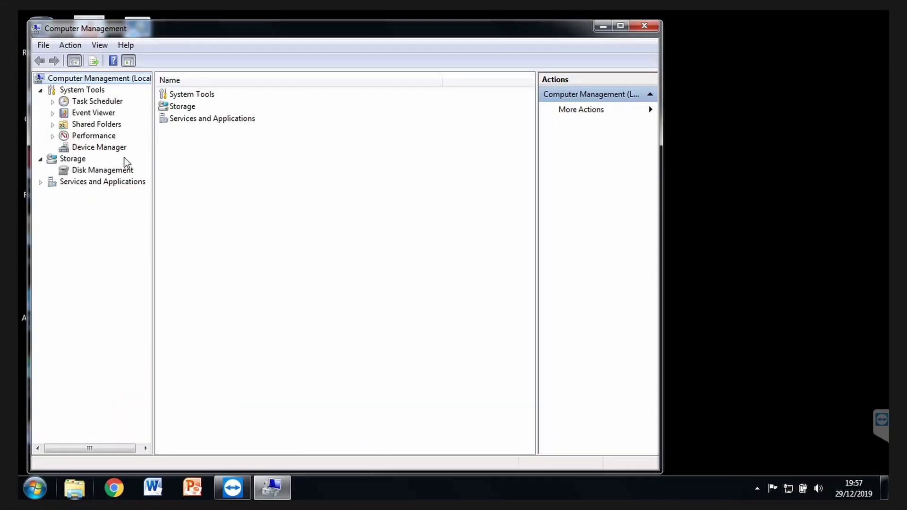
{"action": "left_click", "coordinate": [112, 170]}
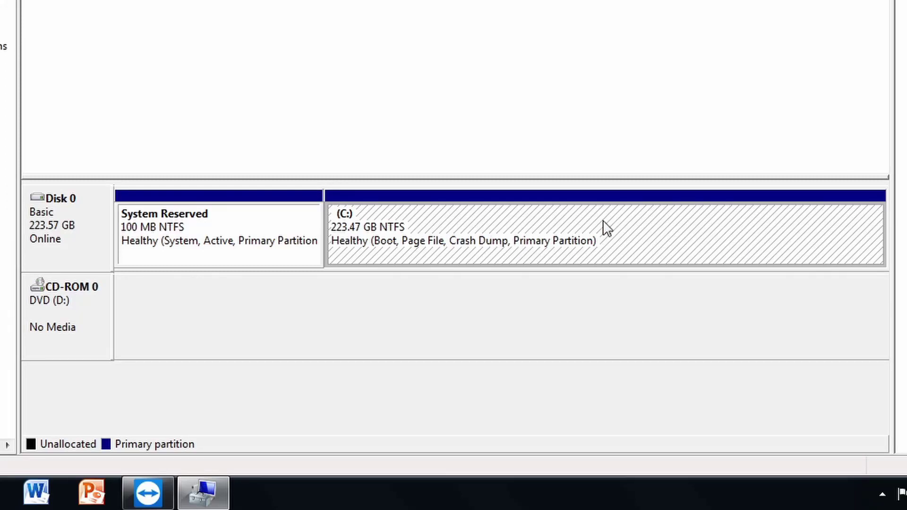
Step: Shrink the C: partition by 50000 MB, leaving 48.83 GB unallocated
{"action": "right_click", "coordinate": [561, 239]}
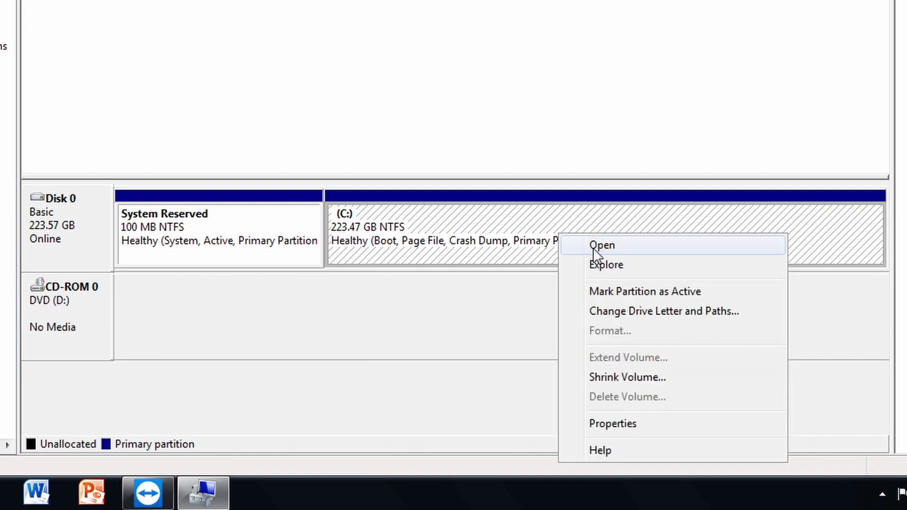
{"action": "left_click", "coordinate": [656, 383]}
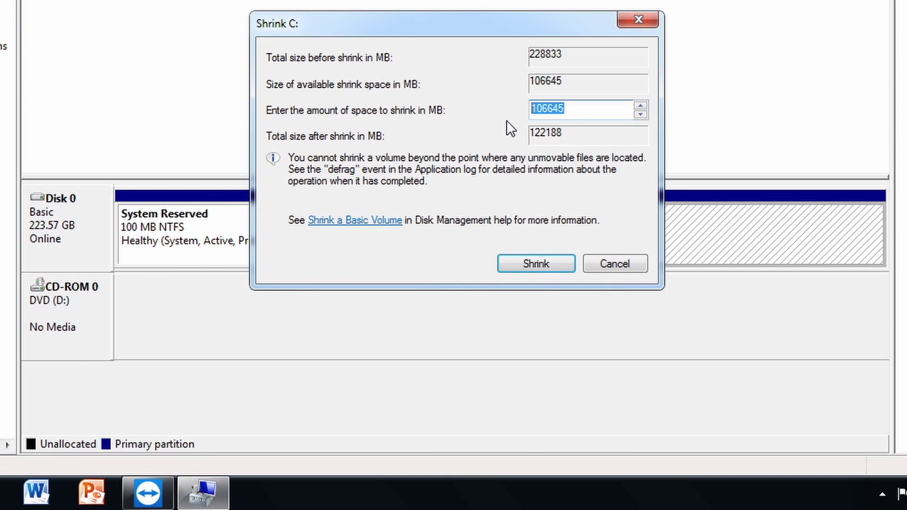
{"action": "type", "text": "50000"}
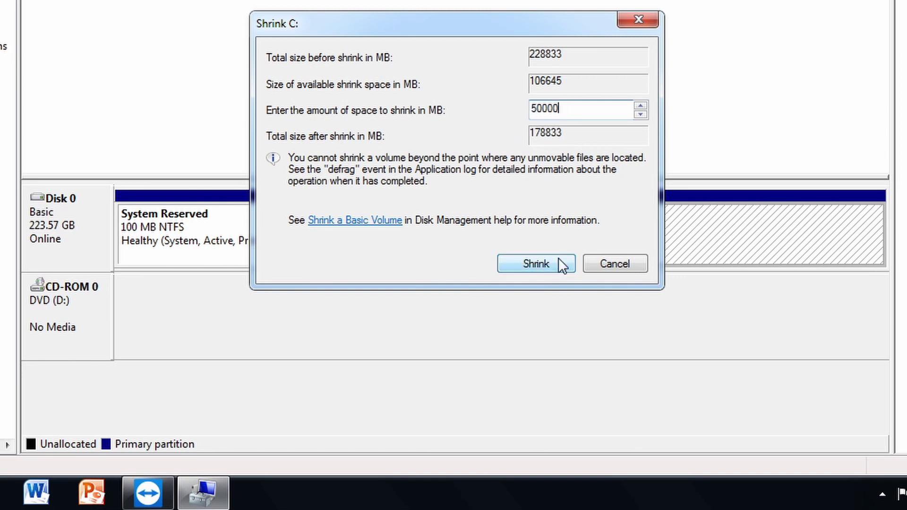
{"action": "left_click", "coordinate": [559, 261]}
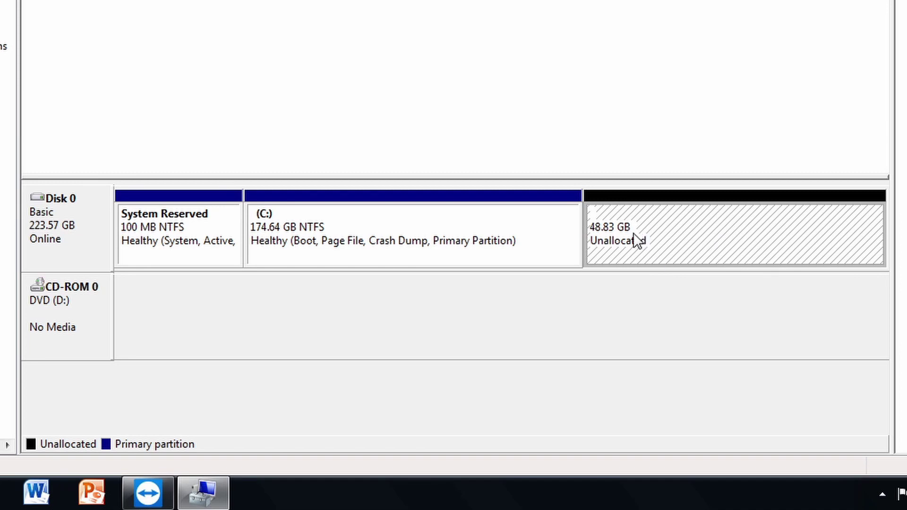
Step: Start a new simple volume in the unallocated space, keeping the full 50000 MB size
{"action": "right_click", "coordinate": [696, 227]}
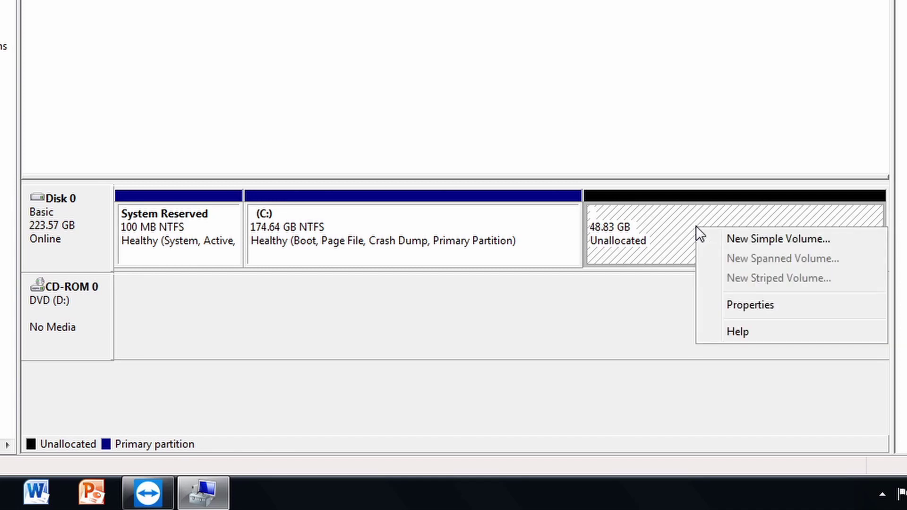
{"action": "left_click", "coordinate": [762, 237]}
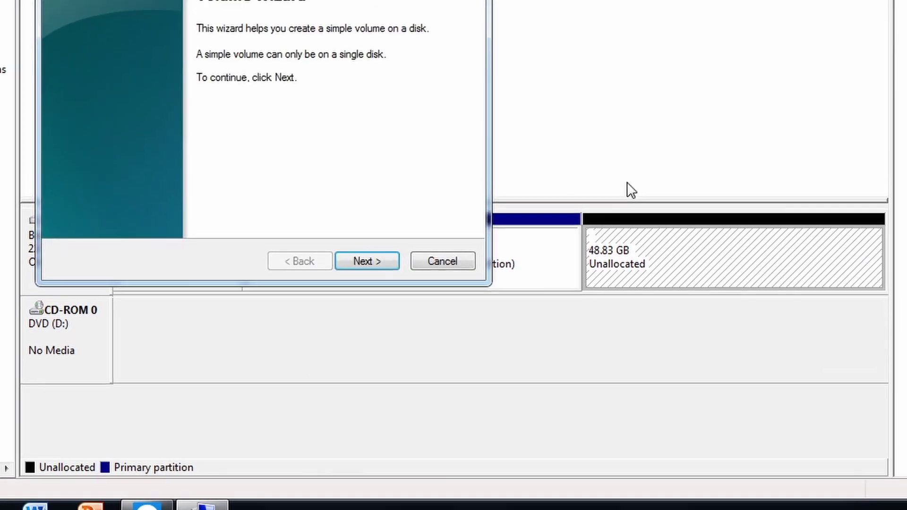
{"action": "left_click", "coordinate": [386, 327]}
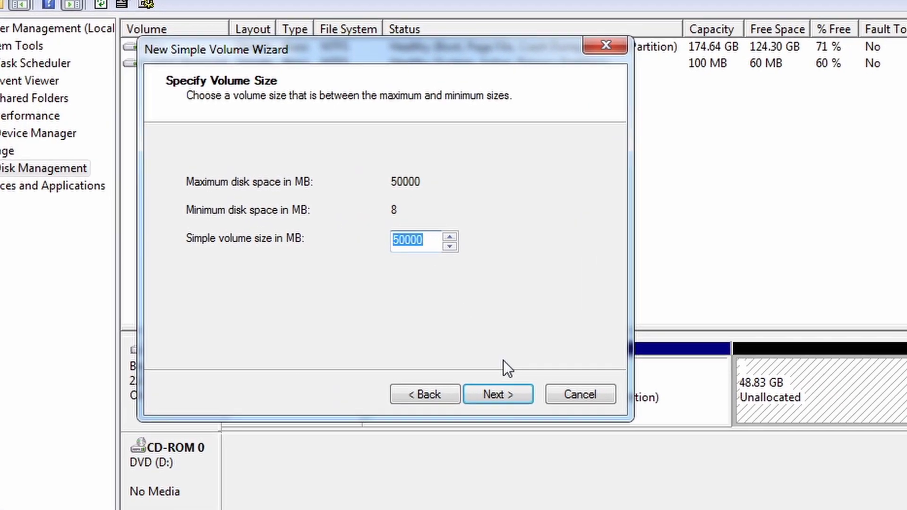
{"action": "left_click", "coordinate": [511, 400]}
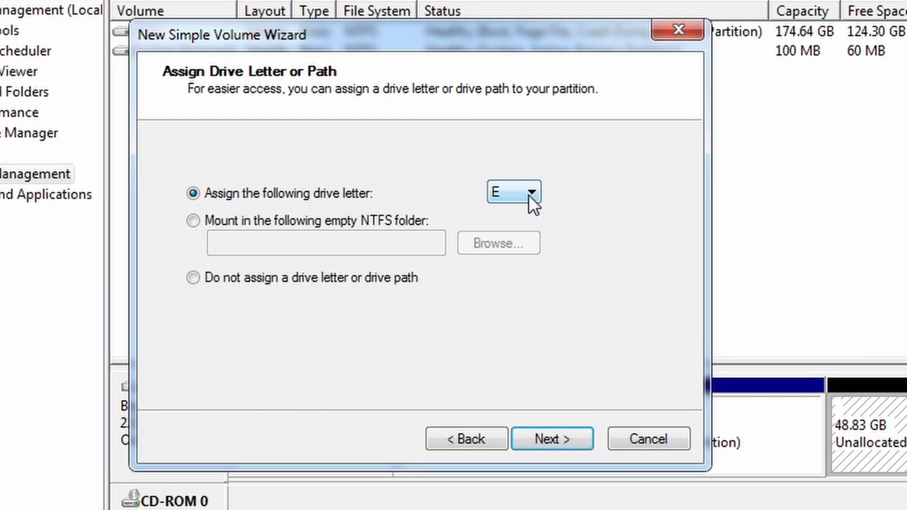
Step: Assign drive letter S, label the NTFS volume 'Storage', and finish the wizard
{"action": "left_click", "coordinate": [530, 192]}
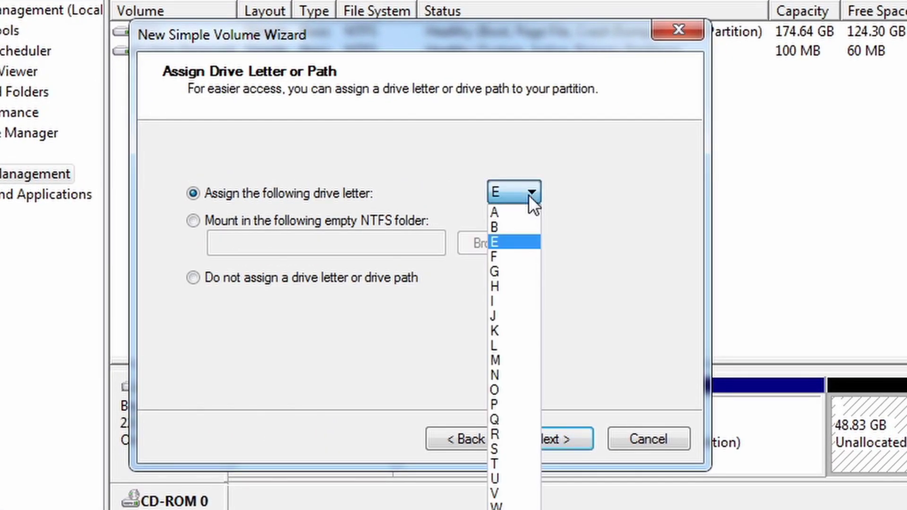
{"action": "left_click", "coordinate": [529, 445]}
{"action": "left_click", "coordinate": [529, 446]}
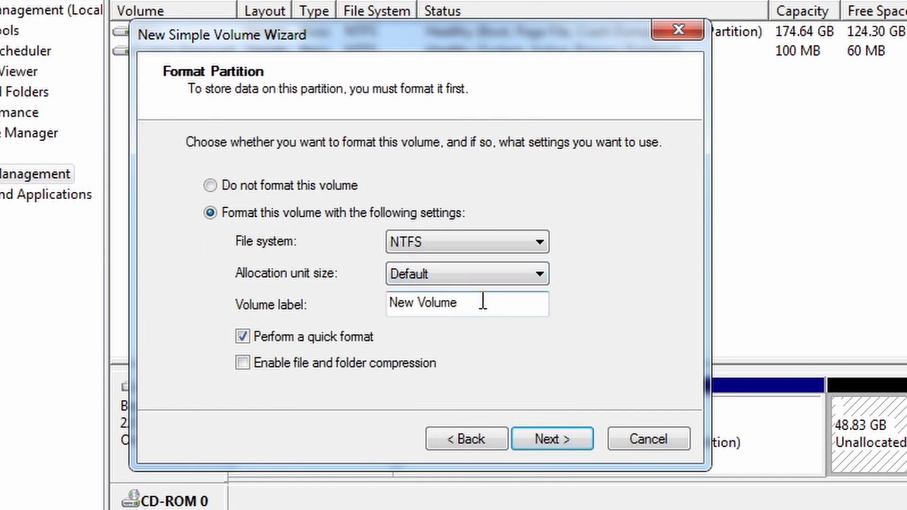
{"action": "left_click_drag", "start_coordinate": [482, 302], "coordinate": [326, 314]}
{"action": "type", "text": "Storage"}
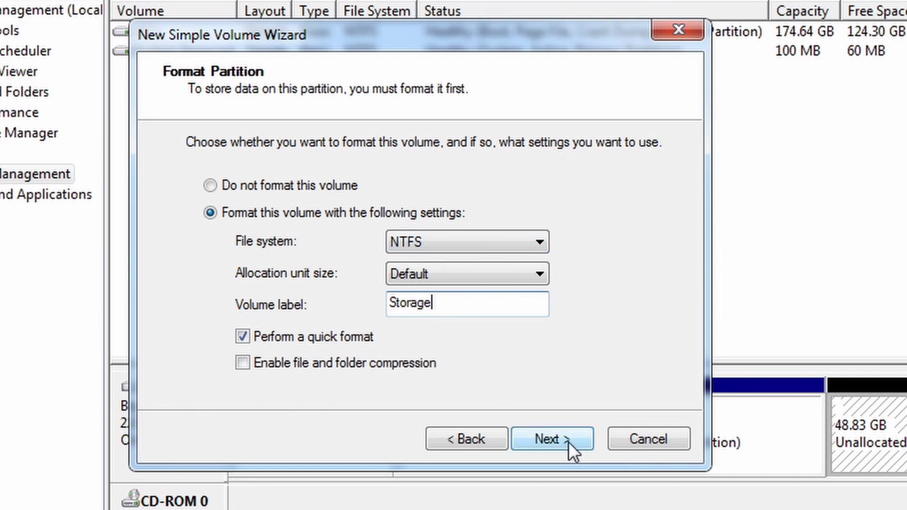
{"action": "left_click", "coordinate": [568, 441]}
{"action": "left_click", "coordinate": [569, 442]}
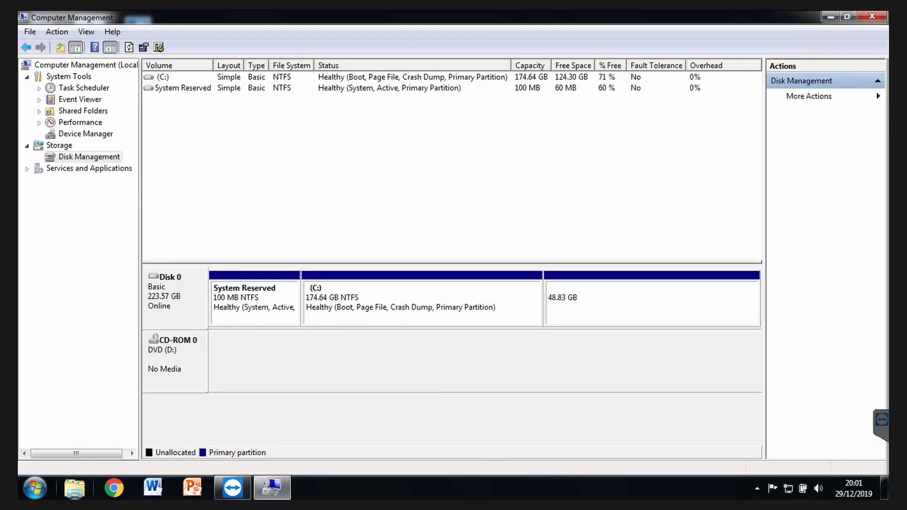
Step: Close Computer Management and select all 36 items in the C: Downloads folder
{"action": "left_click", "coordinate": [632, 298]}
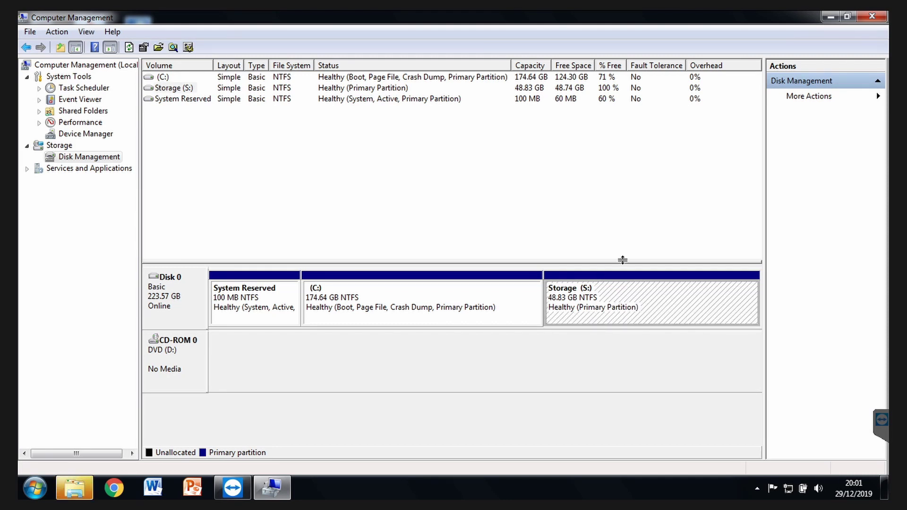
{"action": "left_click", "coordinate": [387, 301]}
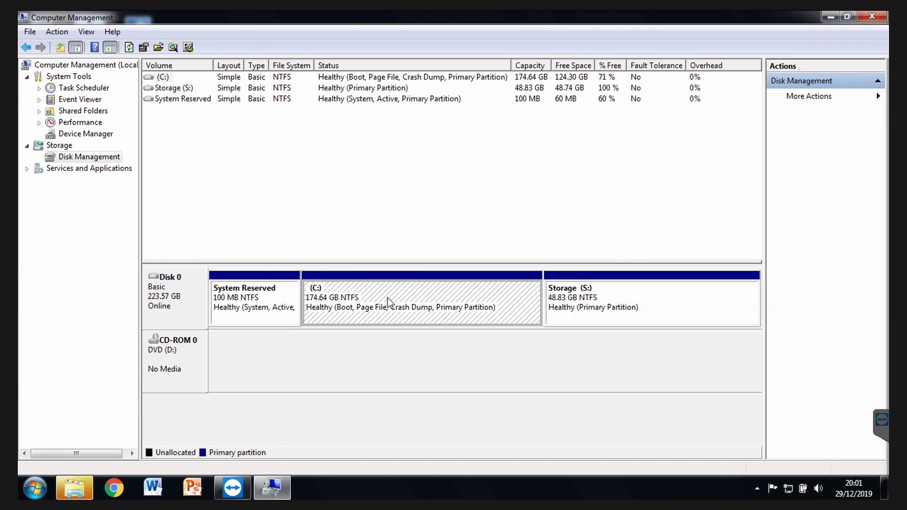
{"action": "key", "text": "alt+F4"}
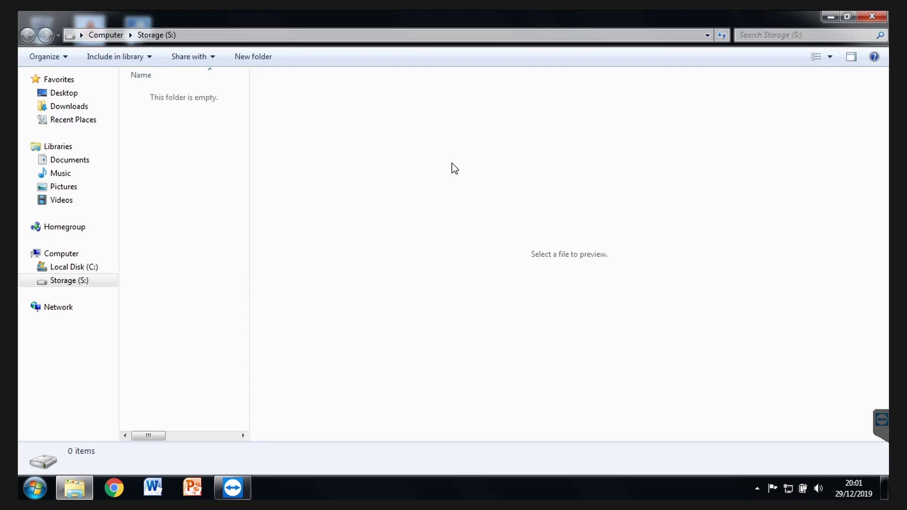
{"action": "left_click", "coordinate": [75, 254]}
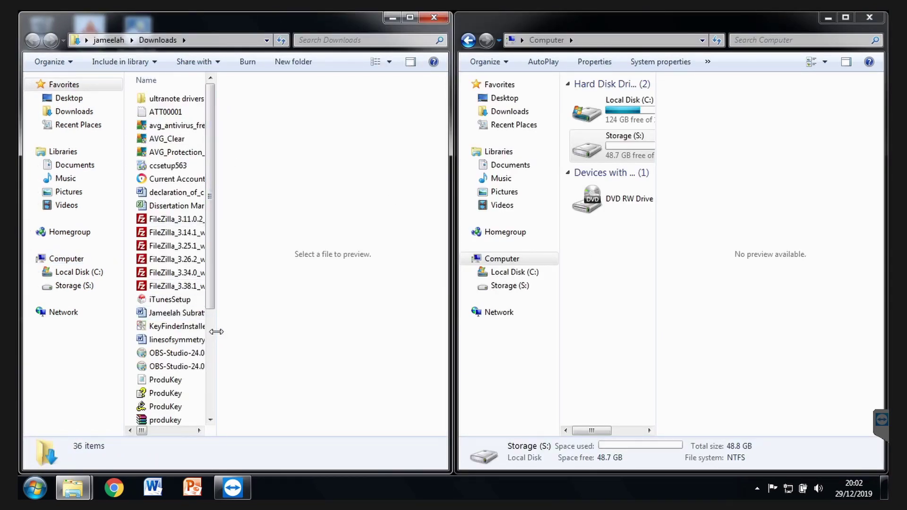
{"action": "left_click_drag", "start_coordinate": [216, 333], "coordinate": [404, 326]}
{"action": "left_click", "coordinate": [265, 191]}
{"action": "key", "text": "ctrl+a"}
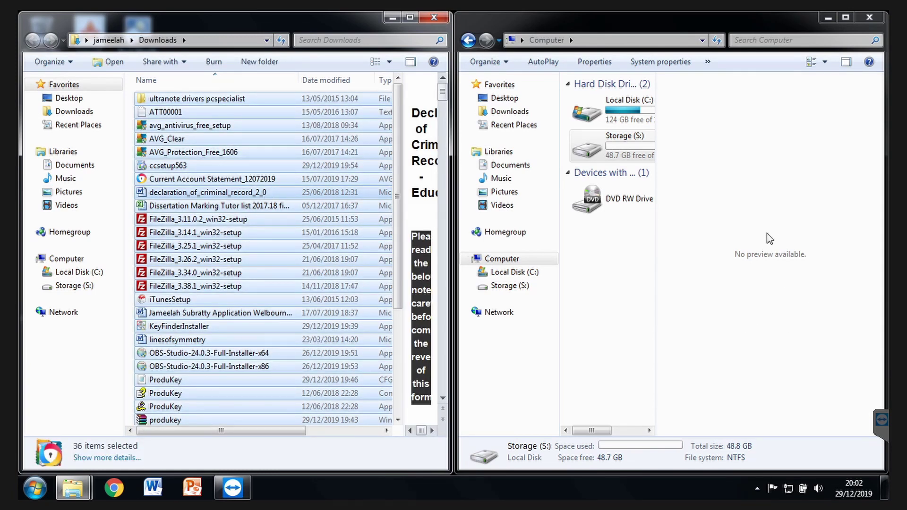
Step: Create a Downloads folder on Storage (S:) and paste the selected items into it
{"action": "left_click", "coordinate": [518, 287]}
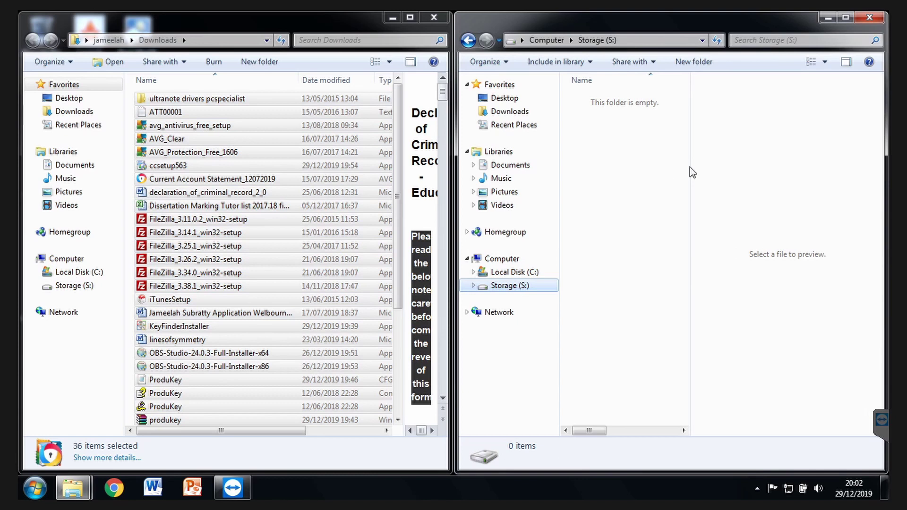
{"action": "key", "text": "ctrl+v"}
{"action": "double_click", "coordinate": [657, 98]}
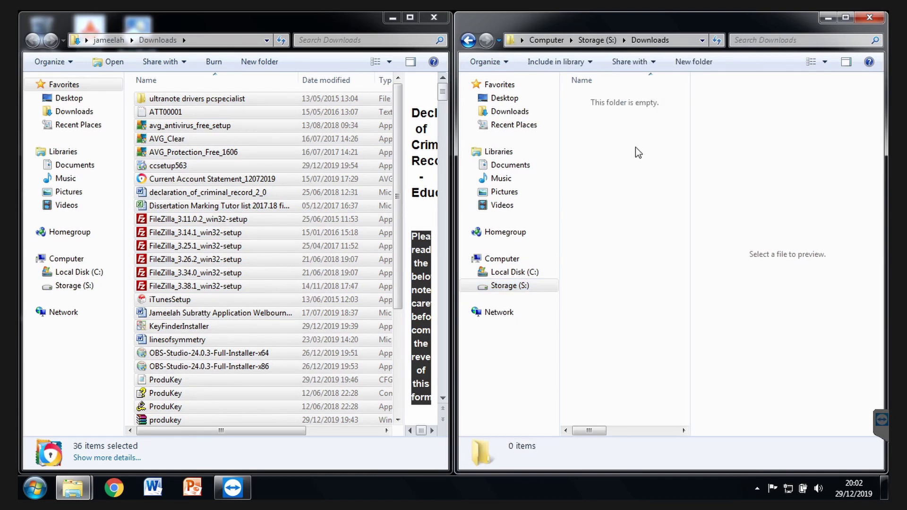
{"action": "key", "text": "ctrl+v"}
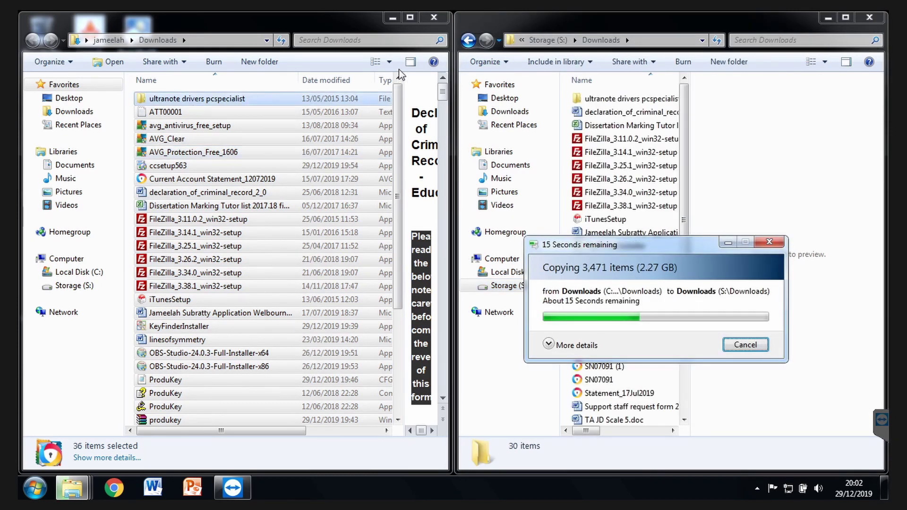
{"action": "left_click_drag", "start_coordinate": [601, 246], "coordinate": [462, 267]}
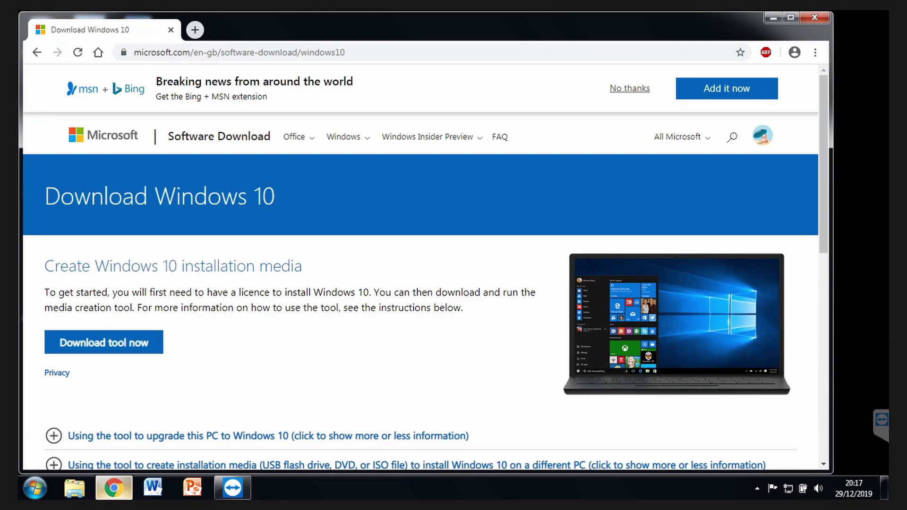
Step: Run the downloaded MediaCreationTool.exe and approve the UAC prompt to launch Windows 10 Setup
{"action": "left_click", "coordinate": [155, 454]}
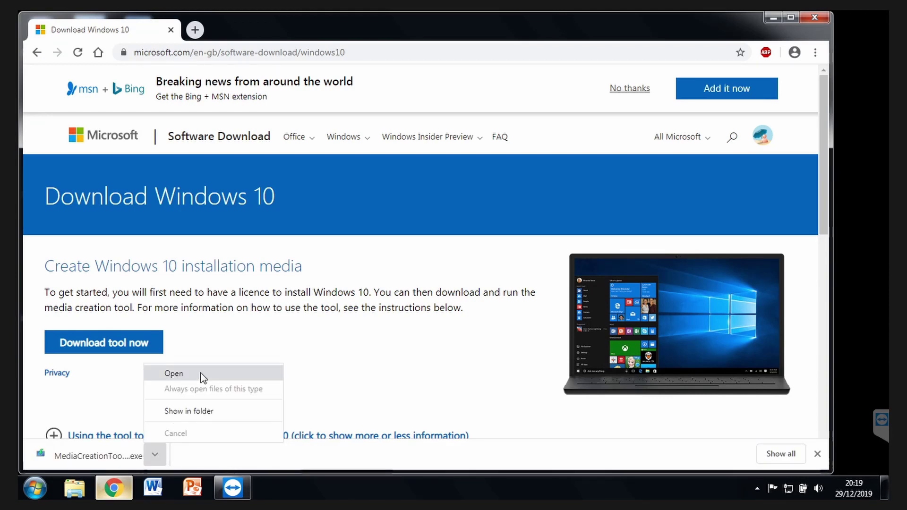
{"action": "left_click", "coordinate": [203, 375]}
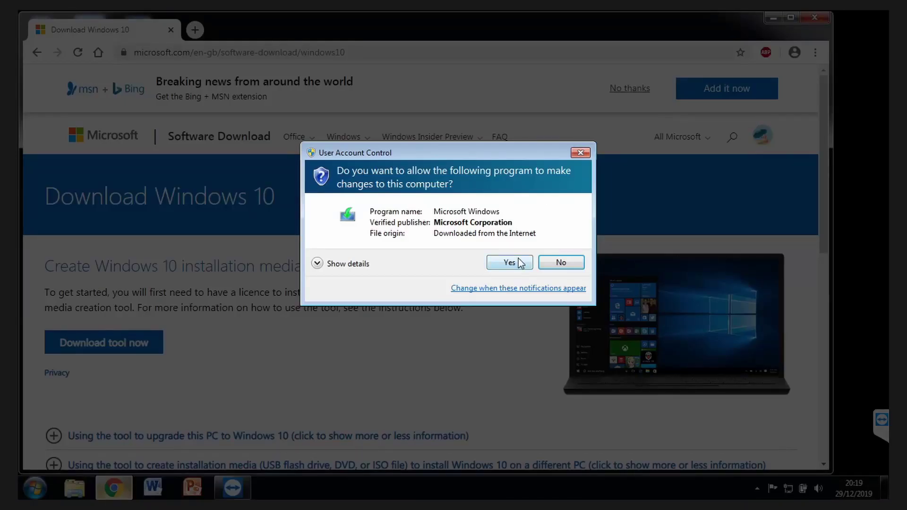
{"action": "left_click", "coordinate": [509, 262]}
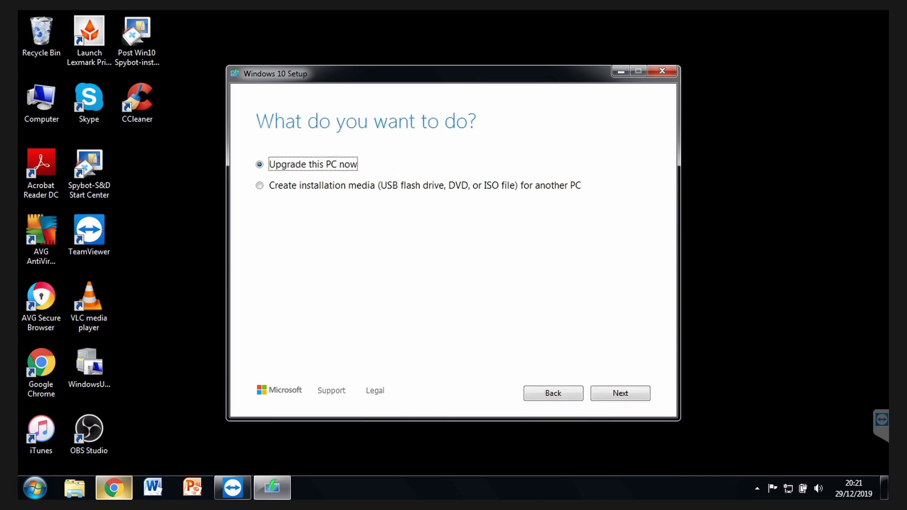
Step: Choose Upgrade this PC now and install Windows 10 Home through to the desktop
{"action": "left_click", "coordinate": [633, 395]}
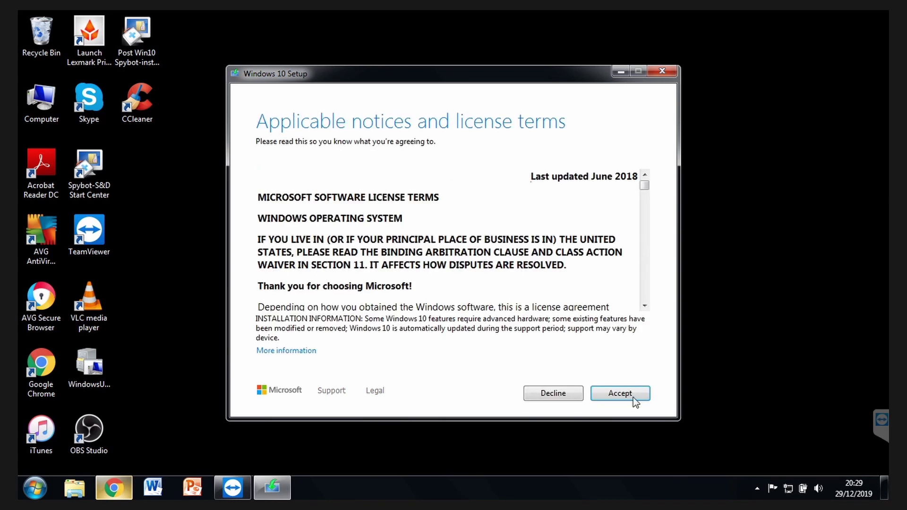
{"action": "left_click", "coordinate": [634, 398]}
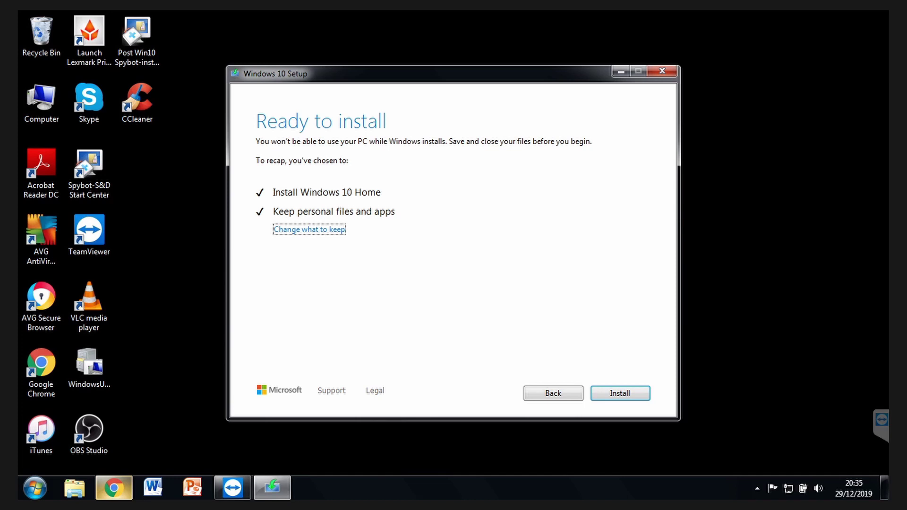
{"action": "left_click", "coordinate": [616, 394]}
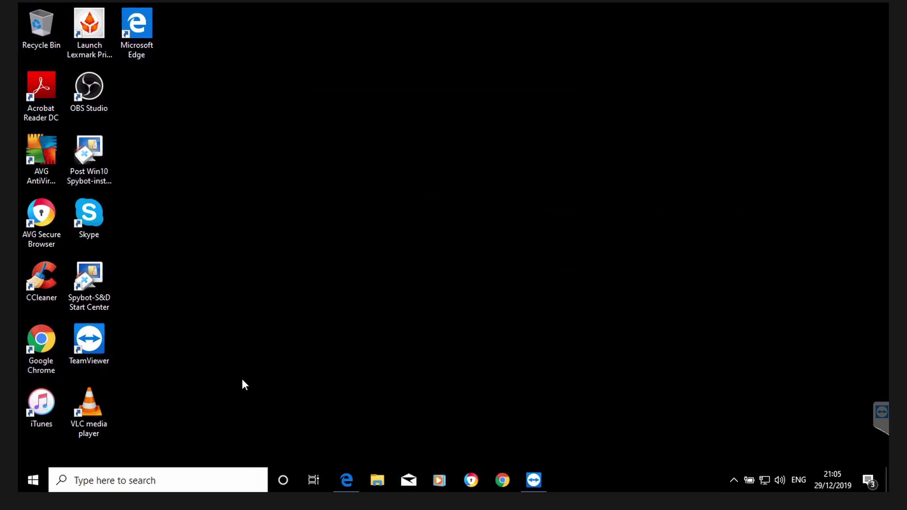
{"action": "left_click", "coordinate": [37, 476]}
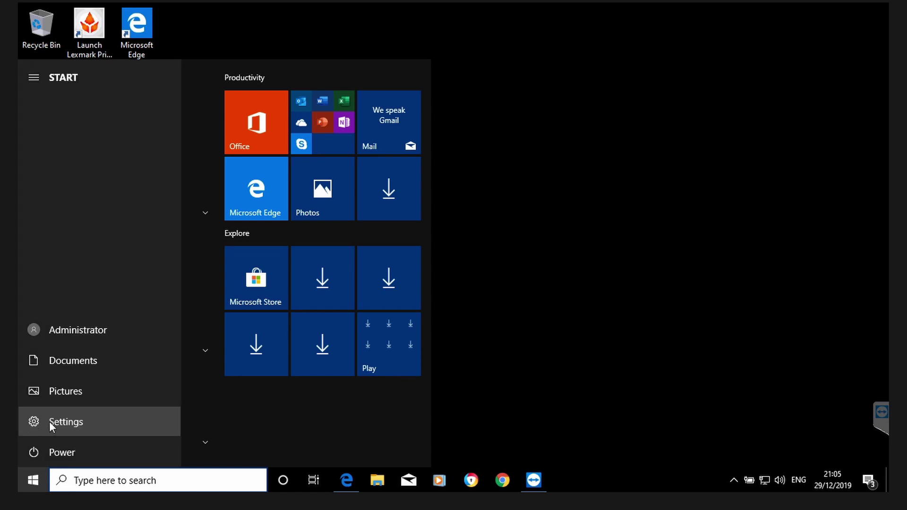
{"action": "left_click", "coordinate": [51, 421]}
{"action": "left_click", "coordinate": [550, 56]}
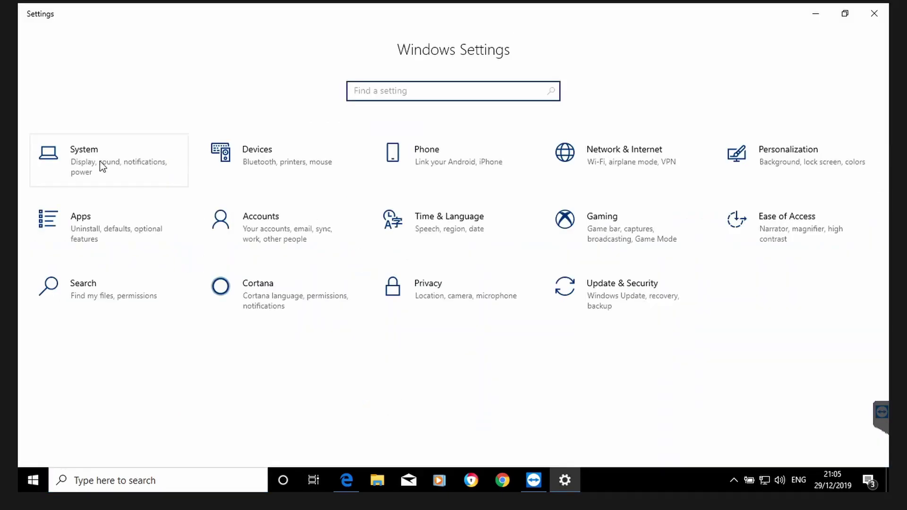
{"action": "left_click", "coordinate": [99, 156]}
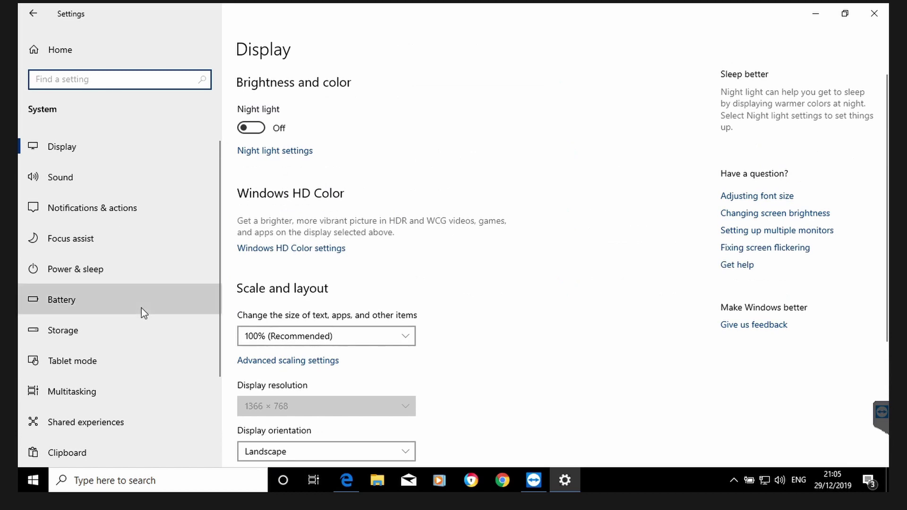
{"action": "scroll", "coordinate": [141, 308], "scroll_direction": "down", "scroll_amount": 2}
{"action": "left_click", "coordinate": [83, 397]}
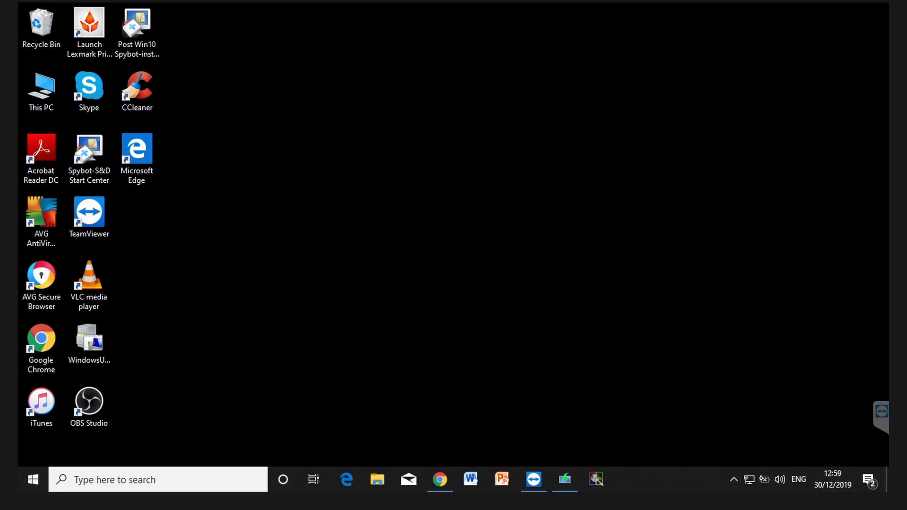
{"action": "left_click", "coordinate": [597, 478]}
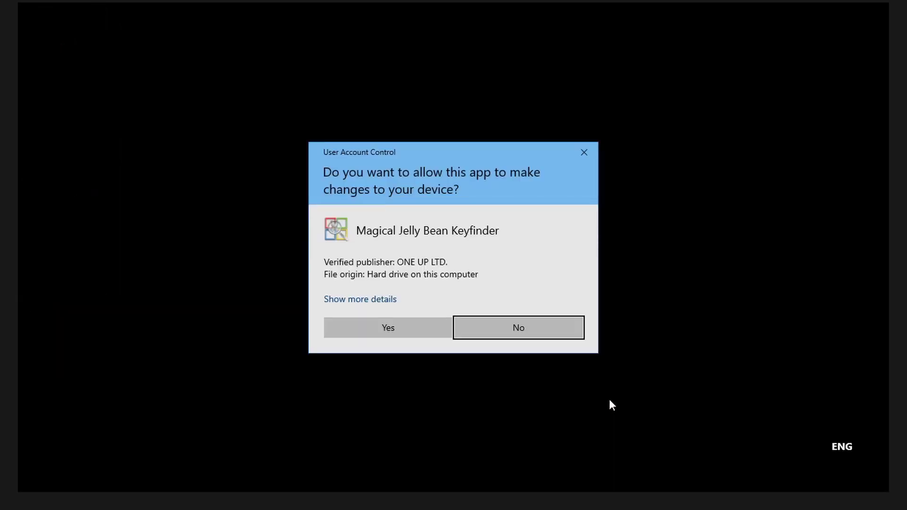
{"action": "left_click", "coordinate": [388, 329]}
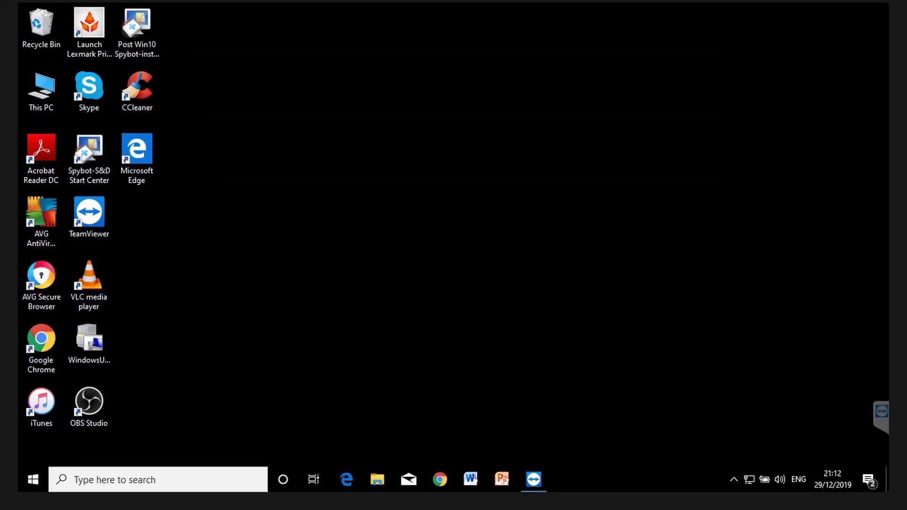
{"action": "key", "text": "super+e"}
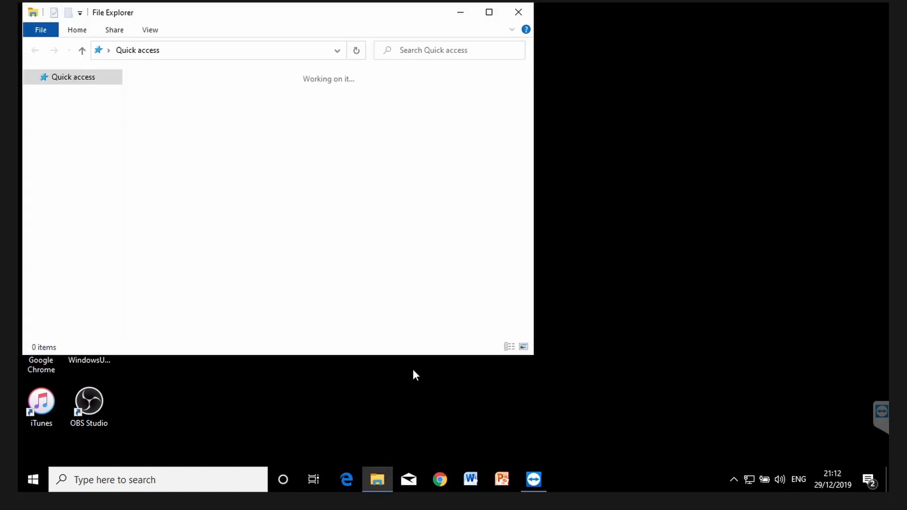
{"action": "left_click", "coordinate": [489, 14]}
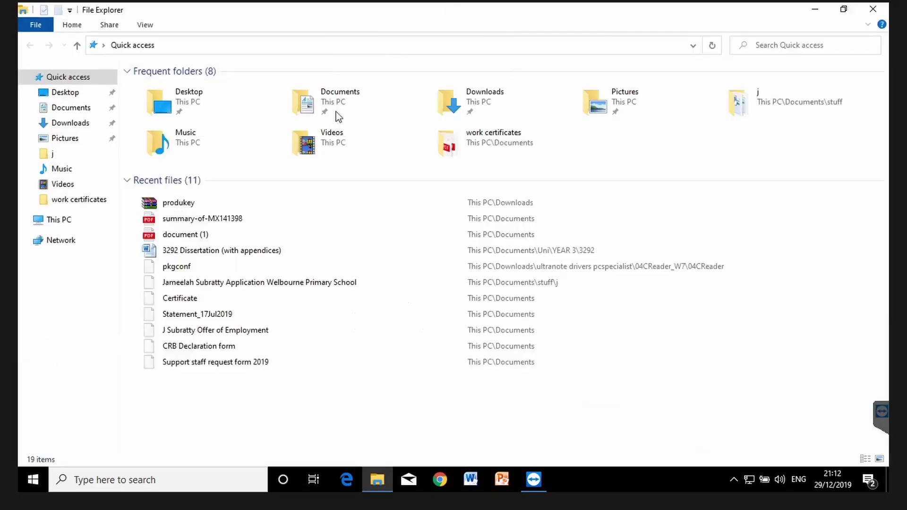
{"action": "left_click", "coordinate": [71, 122]}
{"action": "scroll", "coordinate": [349, 209], "scroll_direction": "down", "scroll_amount": 5}
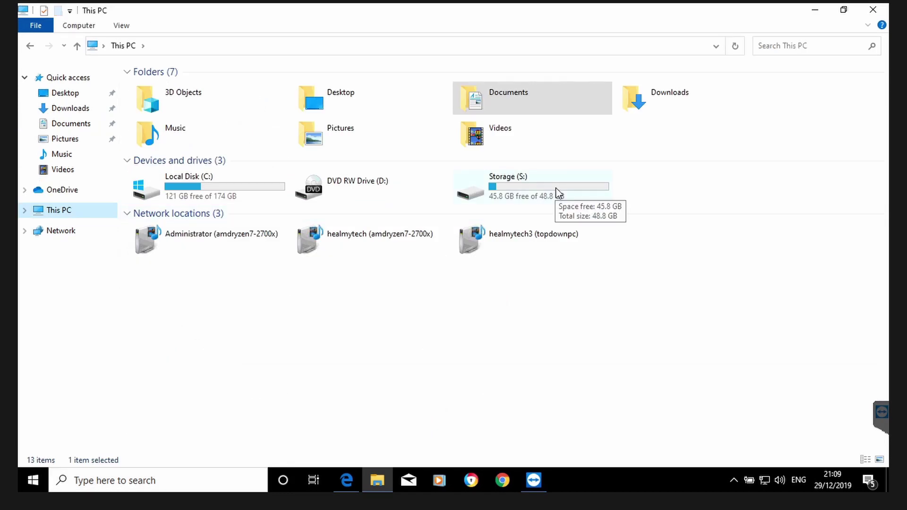
{"action": "double_click", "coordinate": [557, 191]}
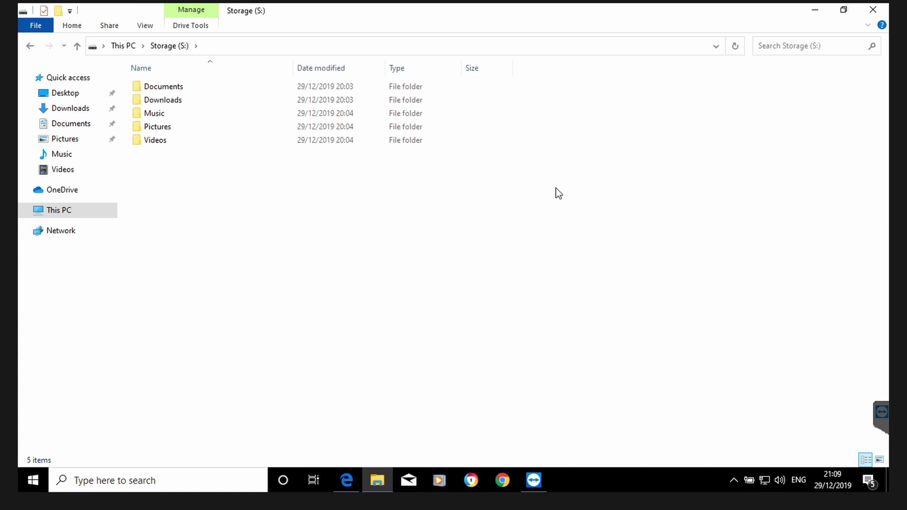
{"action": "double_click", "coordinate": [201, 91]}
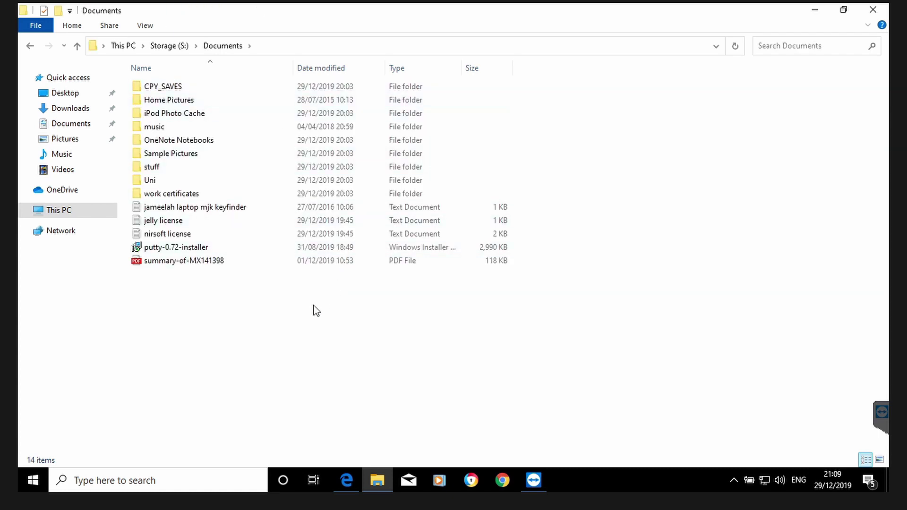
{"action": "key", "text": "BackSpace"}
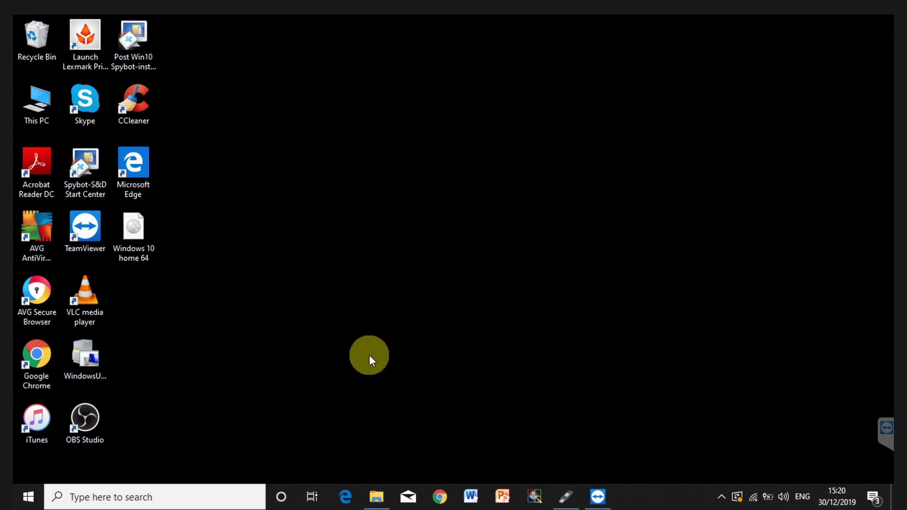
Step: Inspect Disk 0's 455 MB recovery, System Reserved and C: partitions in maximized Disk Management, then close it
{"action": "right_click", "coordinate": [34, 499]}
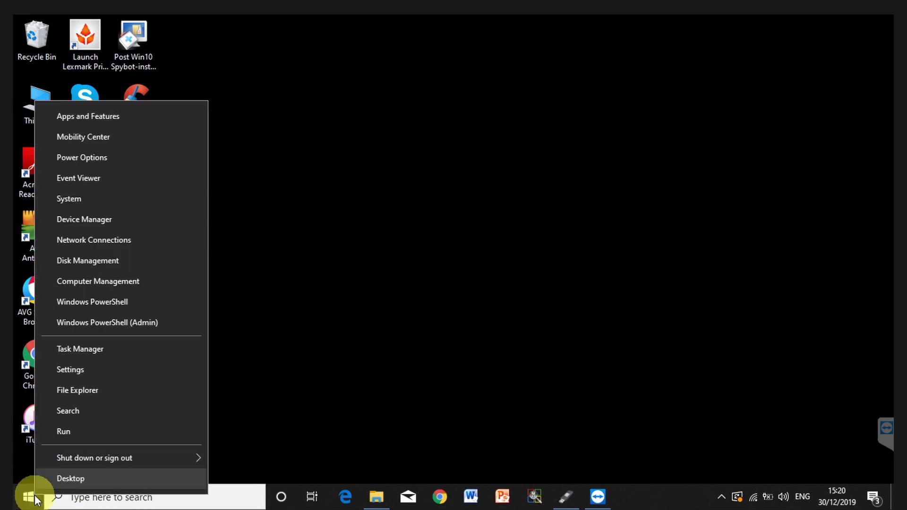
{"action": "left_click", "coordinate": [79, 262]}
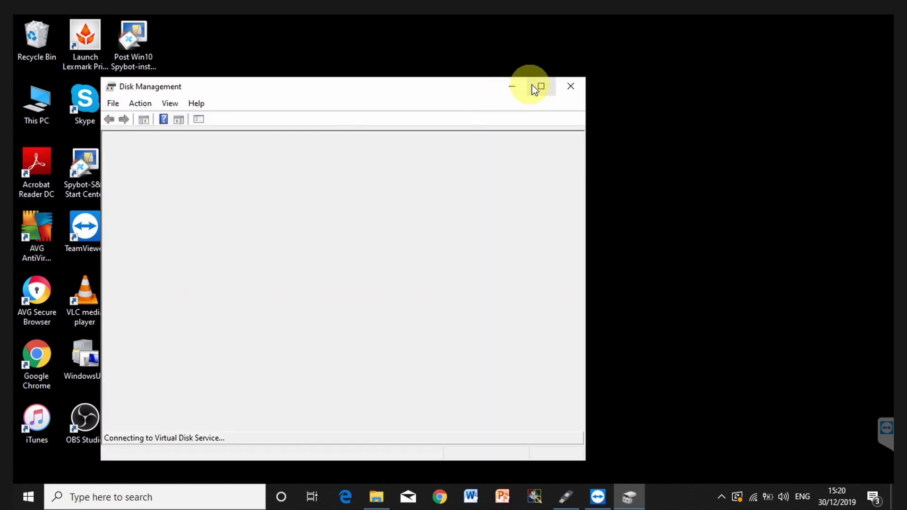
{"action": "left_click", "coordinate": [542, 87]}
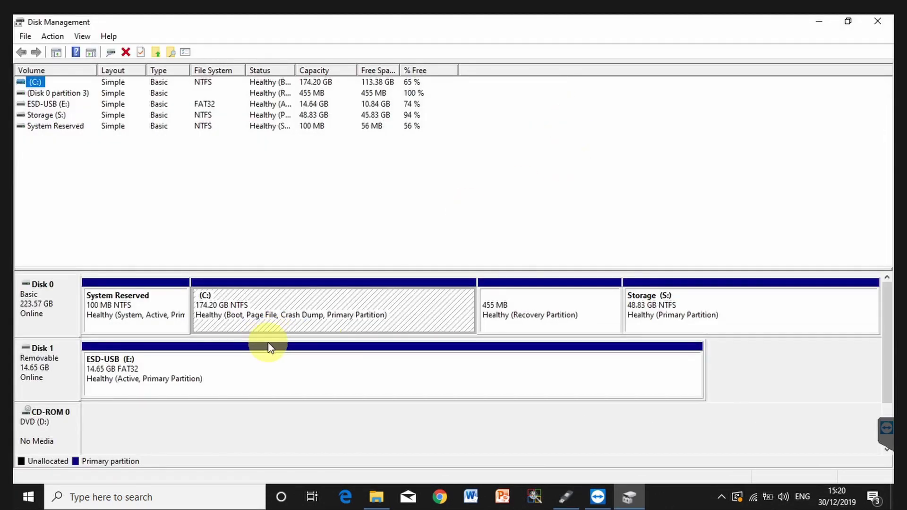
{"action": "left_click", "coordinate": [560, 313]}
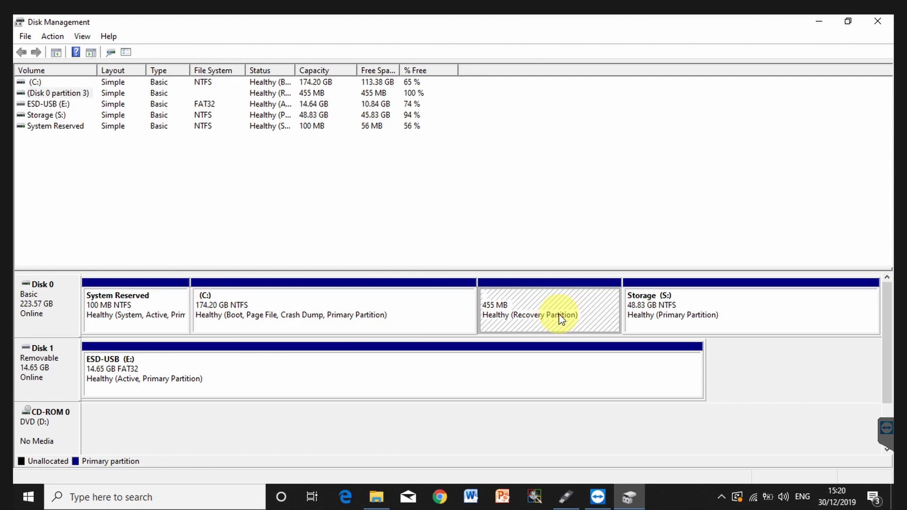
{"action": "left_click", "coordinate": [142, 310]}
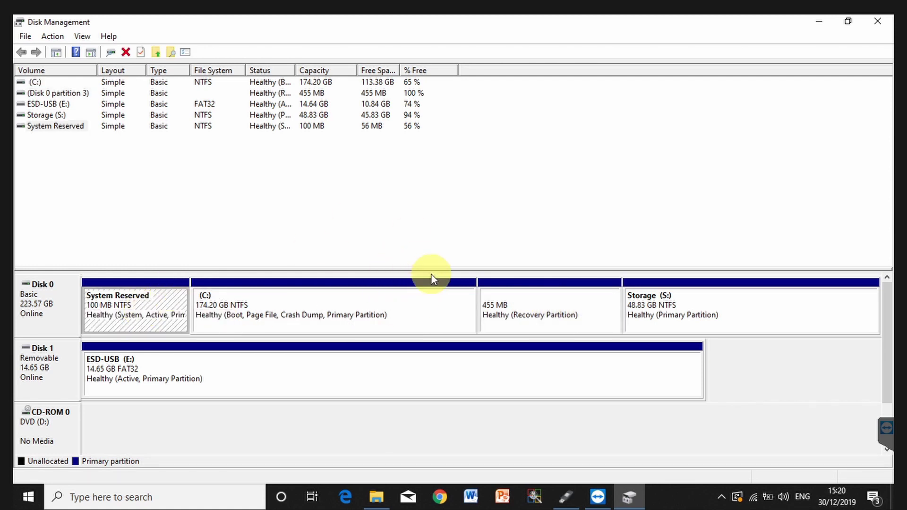
{"action": "left_click", "coordinate": [361, 314]}
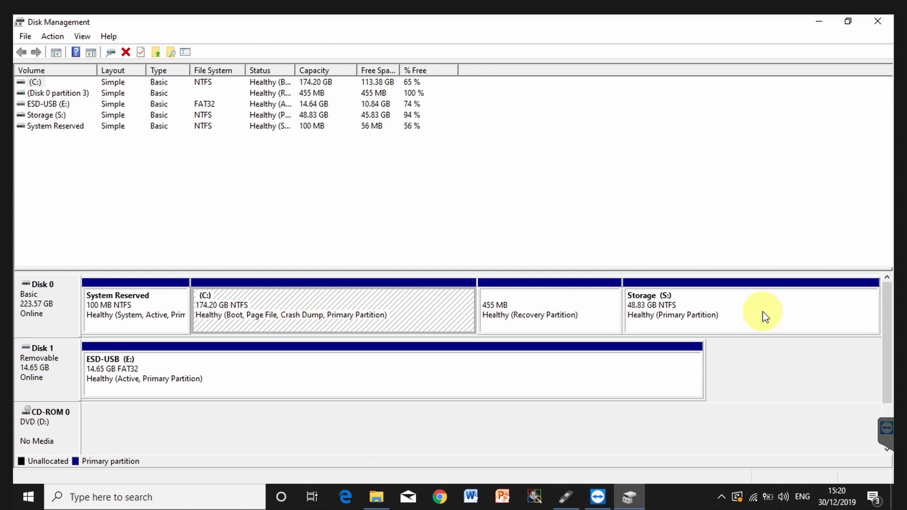
{"action": "key", "text": "super+d"}
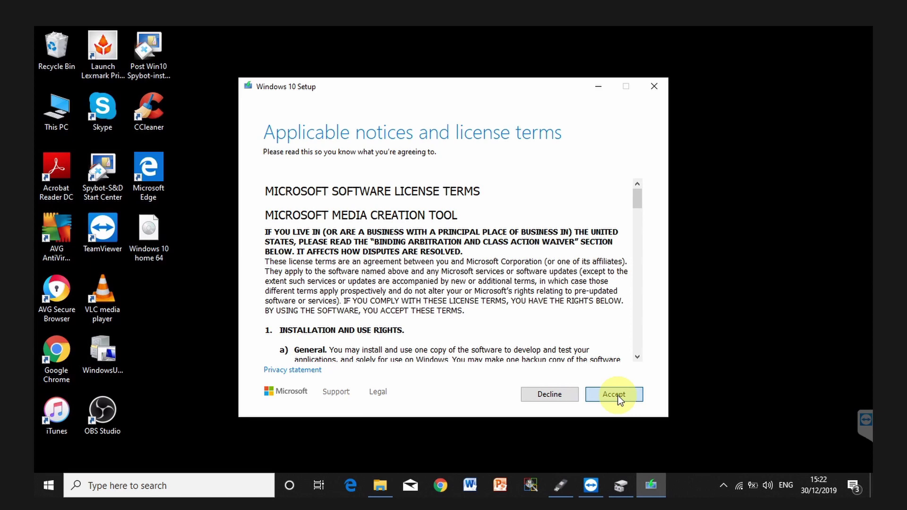
Step: Accept the license terms and choose to create installation media for another PC
{"action": "left_click", "coordinate": [617, 395]}
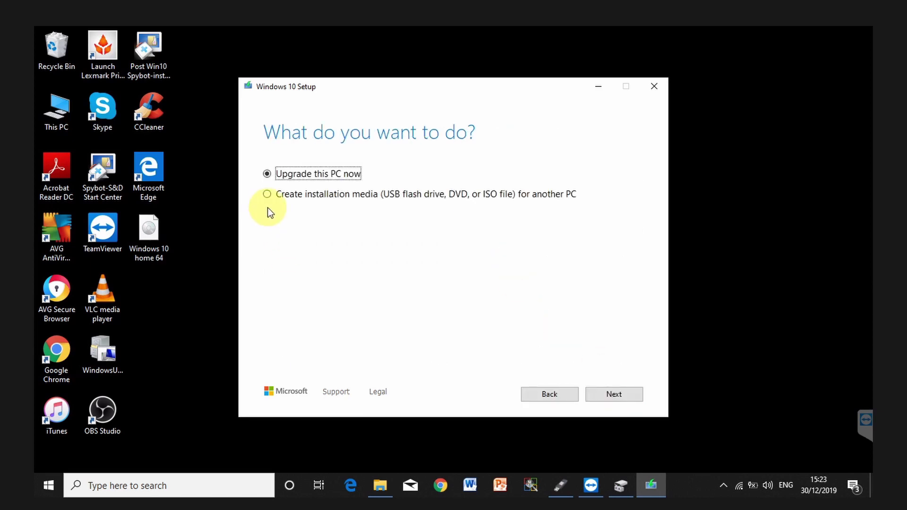
{"action": "left_click", "coordinate": [267, 194]}
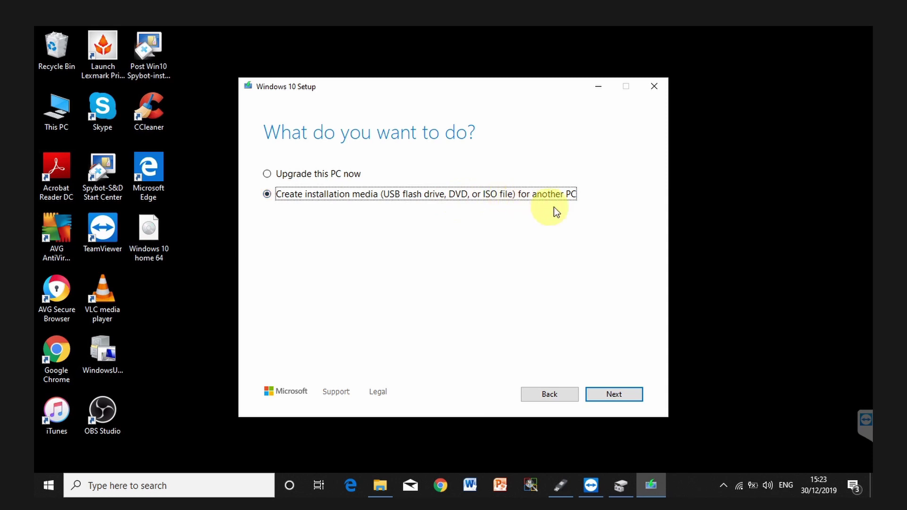
{"action": "left_click", "coordinate": [629, 395]}
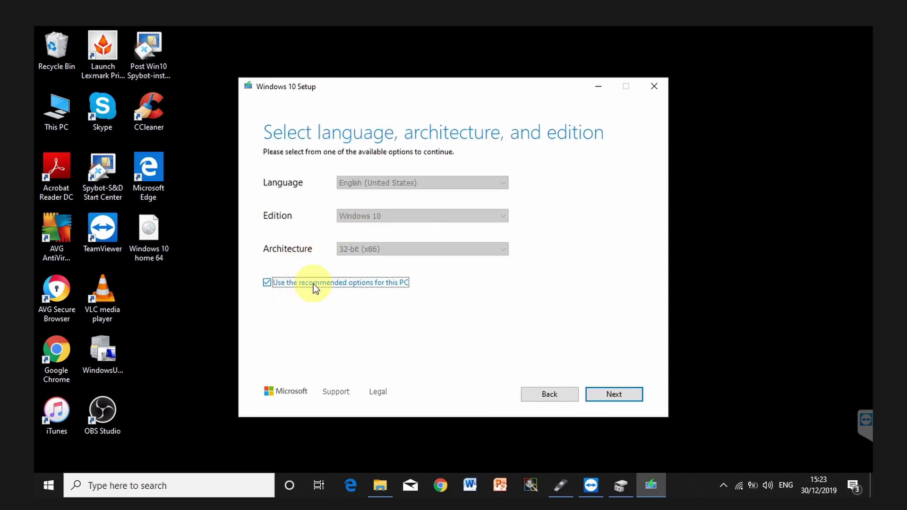
Step: Set language English (United Kingdom), edition Windows 10 and architecture Both, overriding recommended options
{"action": "left_click", "coordinate": [267, 283]}
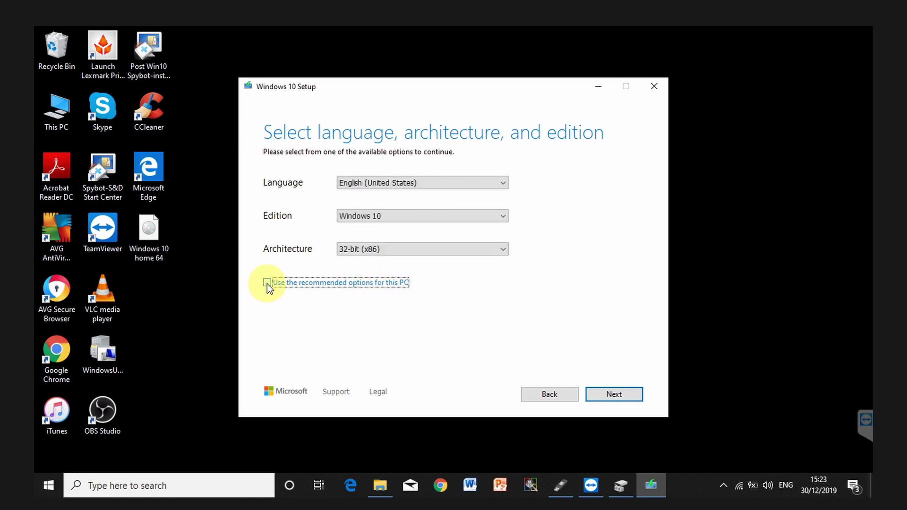
{"action": "left_click", "coordinate": [418, 182]}
{"action": "scroll", "coordinate": [418, 196], "scroll_direction": "up", "scroll_amount": 1}
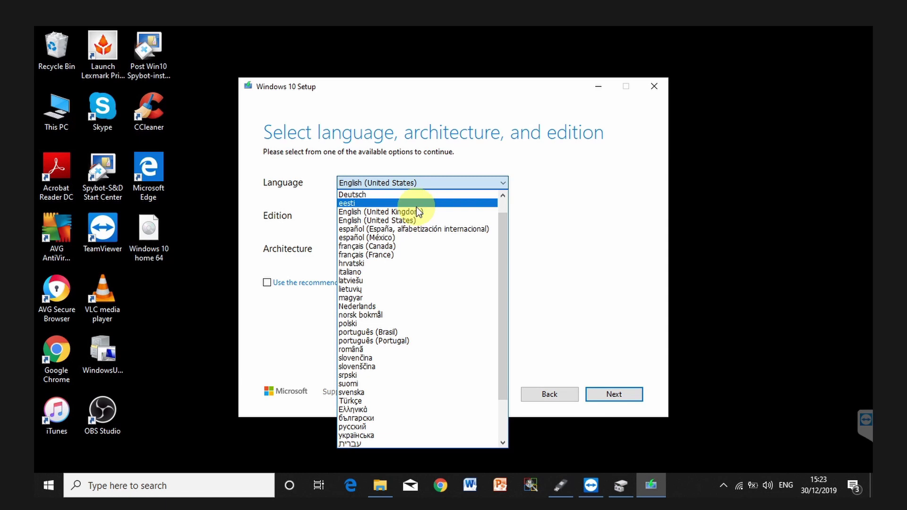
{"action": "left_click", "coordinate": [418, 211]}
{"action": "left_click", "coordinate": [421, 215]}
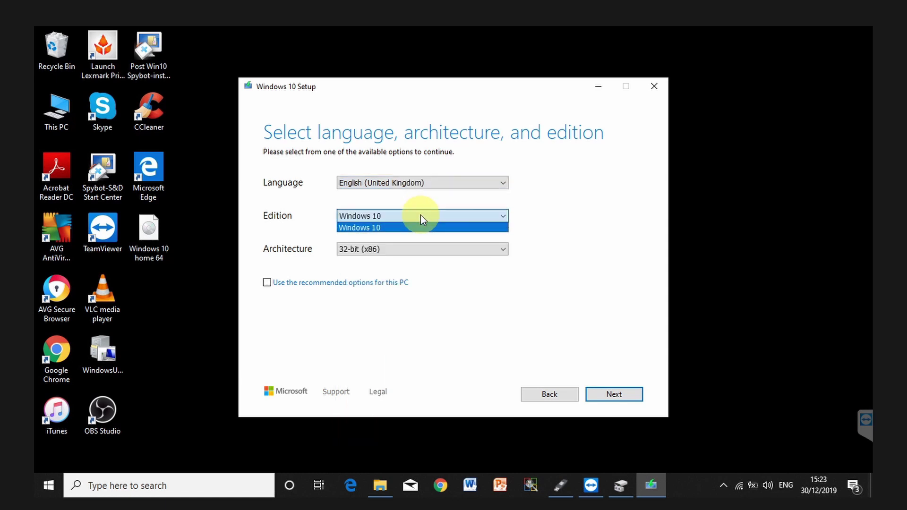
{"action": "left_click", "coordinate": [420, 214]}
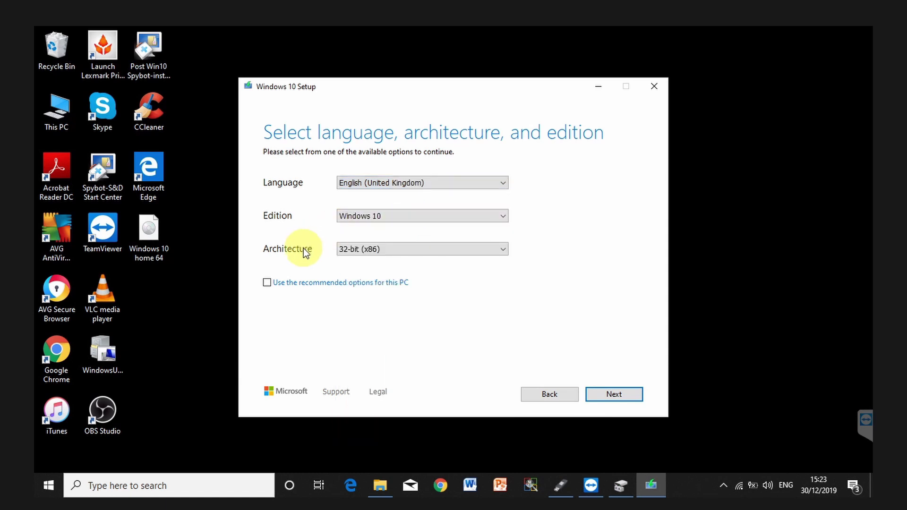
{"action": "left_click", "coordinate": [434, 250]}
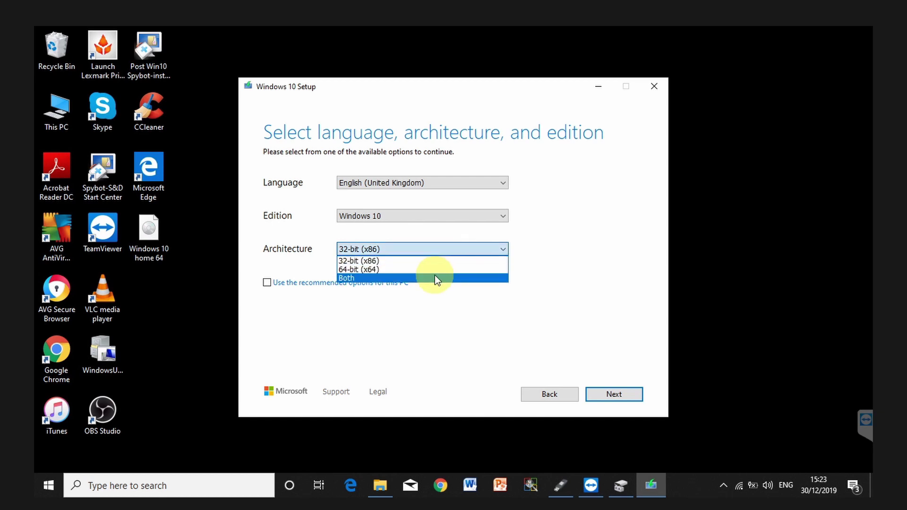
{"action": "left_click", "coordinate": [435, 277]}
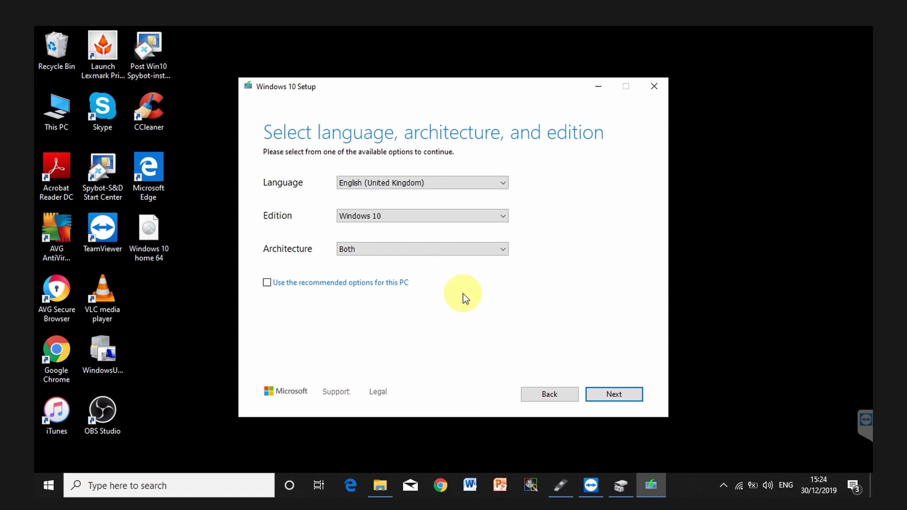
Step: Pick ISO file as the media type, then cancel saving so Setup closes
{"action": "left_click", "coordinate": [625, 392]}
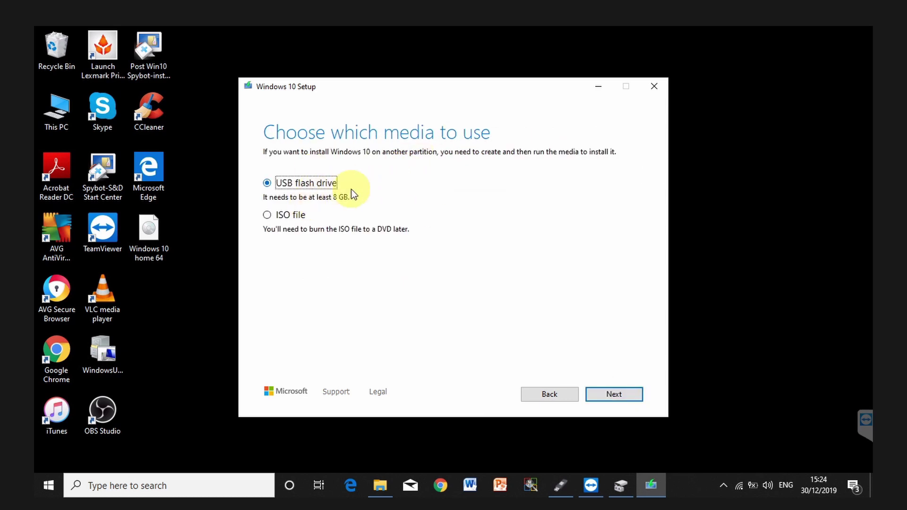
{"action": "left_click", "coordinate": [267, 215]}
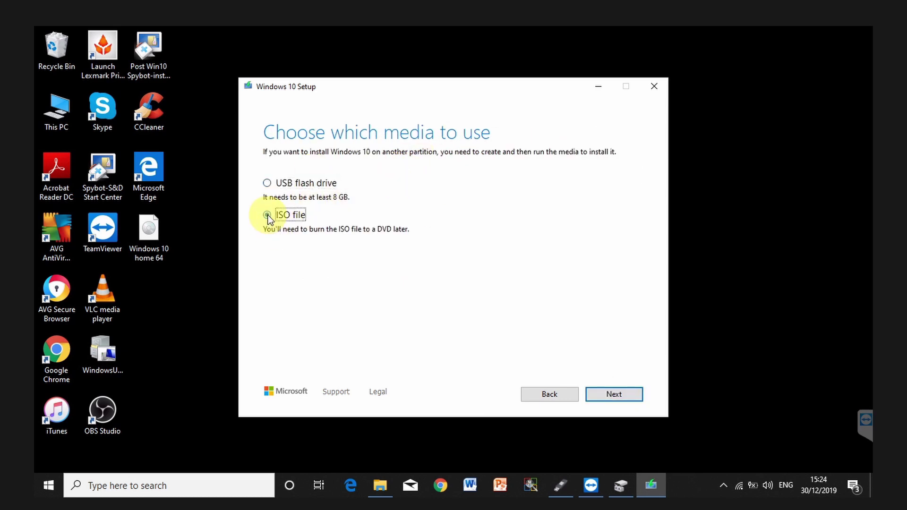
{"action": "left_click", "coordinate": [625, 393]}
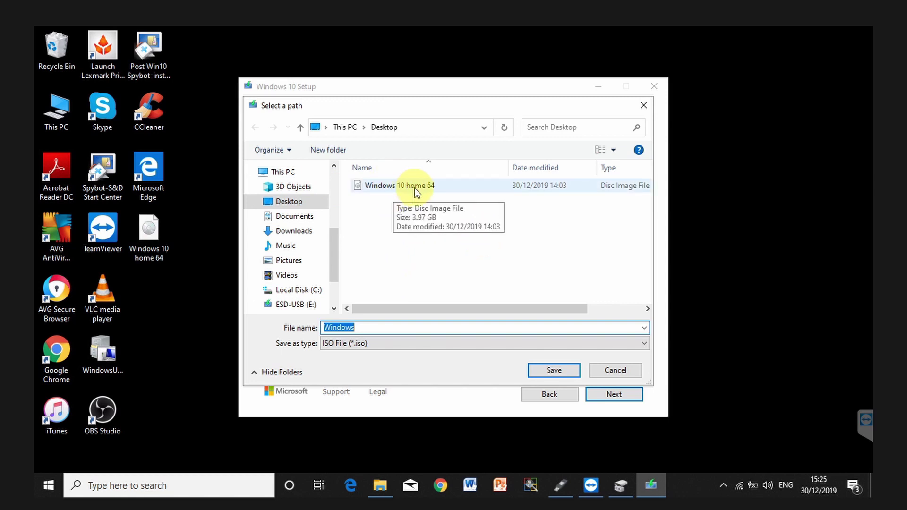
{"action": "left_click", "coordinate": [611, 370]}
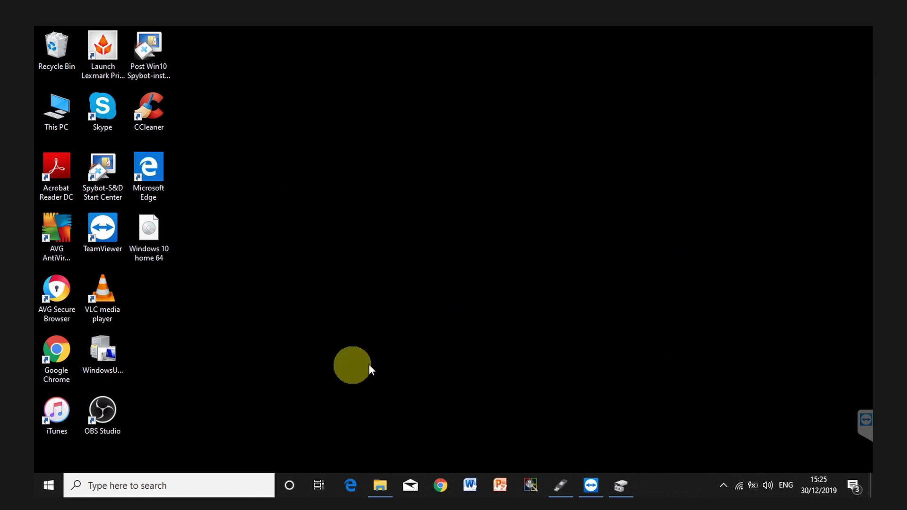
Step: Launch Rufus and load the Windows 10 home 64.iso image from the Desktop as boot selection
{"action": "left_click", "coordinate": [565, 487]}
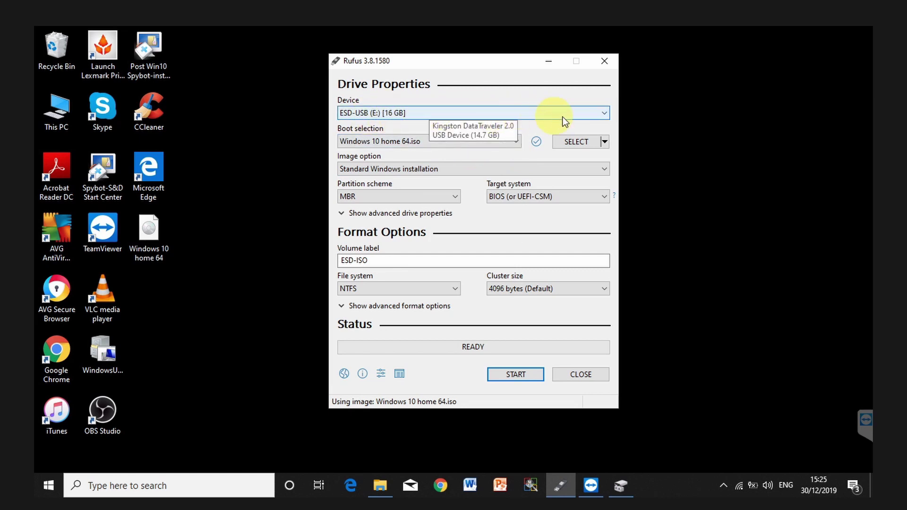
{"action": "left_click", "coordinate": [518, 141]}
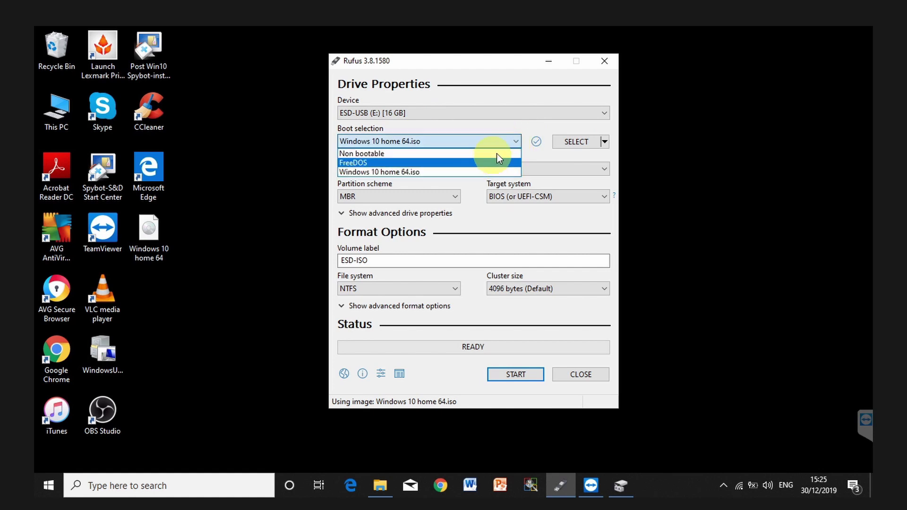
{"action": "left_click", "coordinate": [567, 141]}
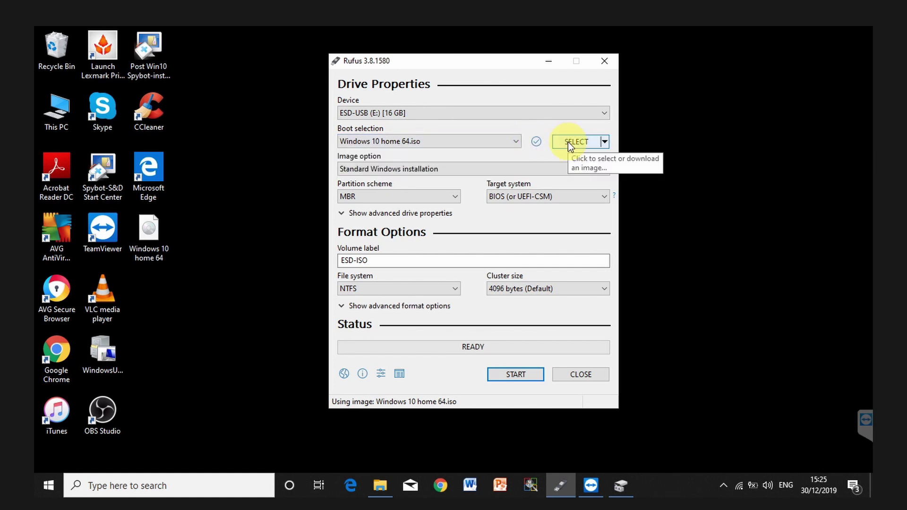
{"action": "left_click", "coordinate": [571, 142]}
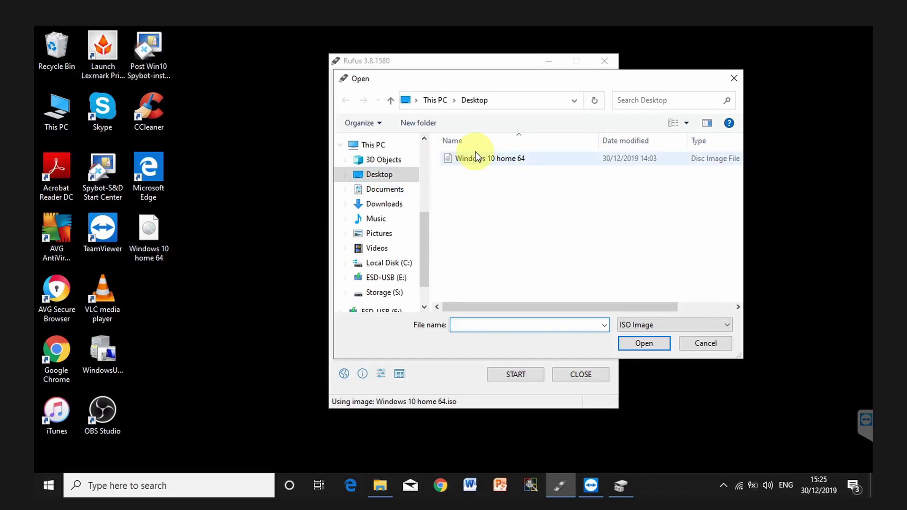
{"action": "left_click", "coordinate": [481, 159]}
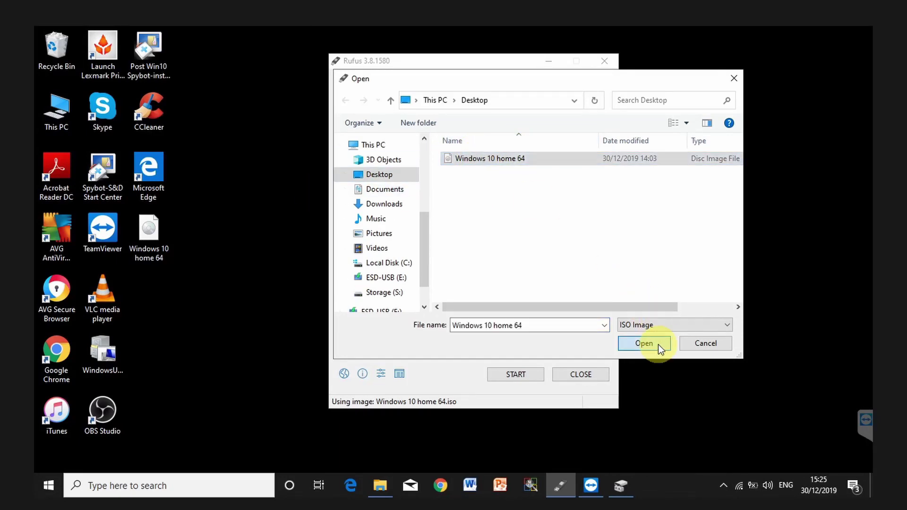
{"action": "left_click", "coordinate": [659, 344]}
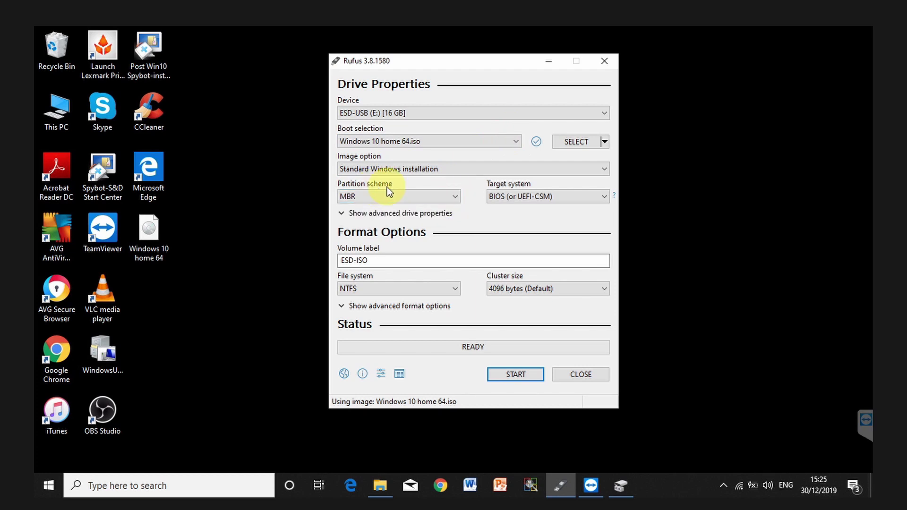
Step: Keep MBR partition scheme and rename the volume label from ESD-ISO to Windows10Home64
{"action": "left_click", "coordinate": [455, 197]}
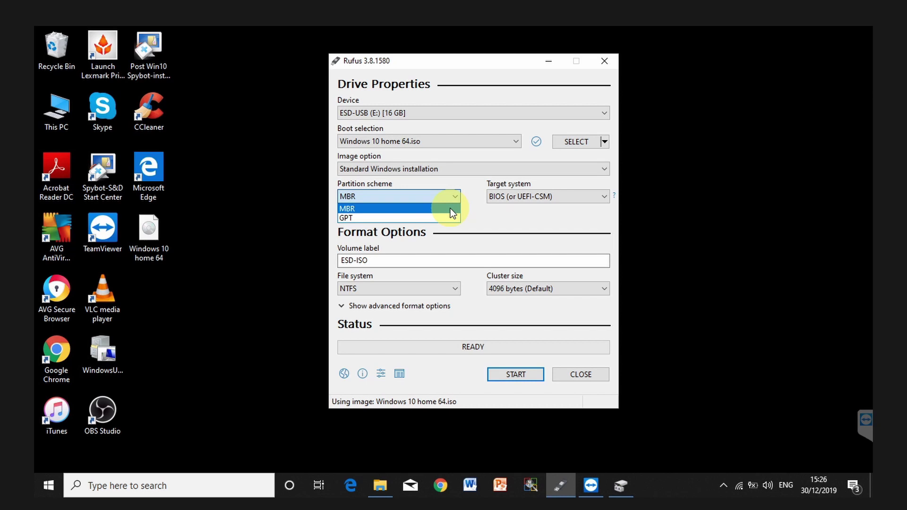
{"action": "left_click", "coordinate": [451, 210]}
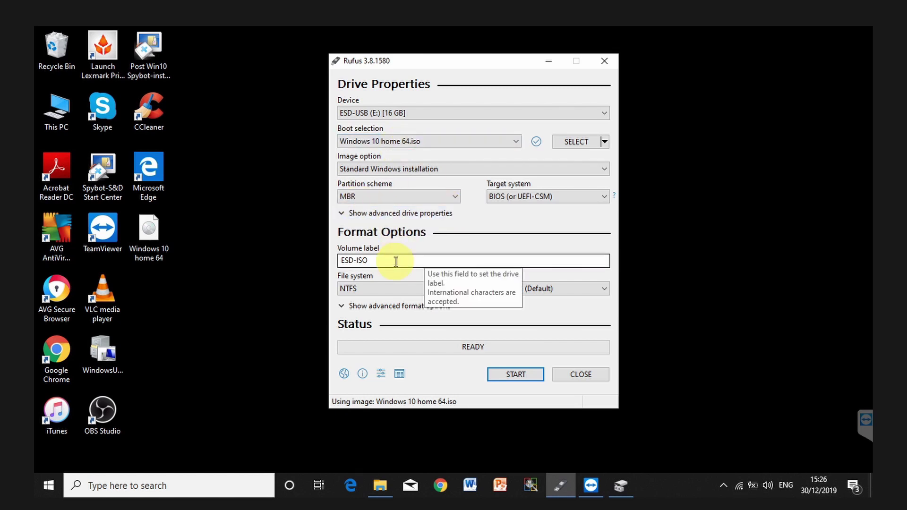
{"action": "left_click_drag", "start_coordinate": [394, 262], "coordinate": [259, 260]}
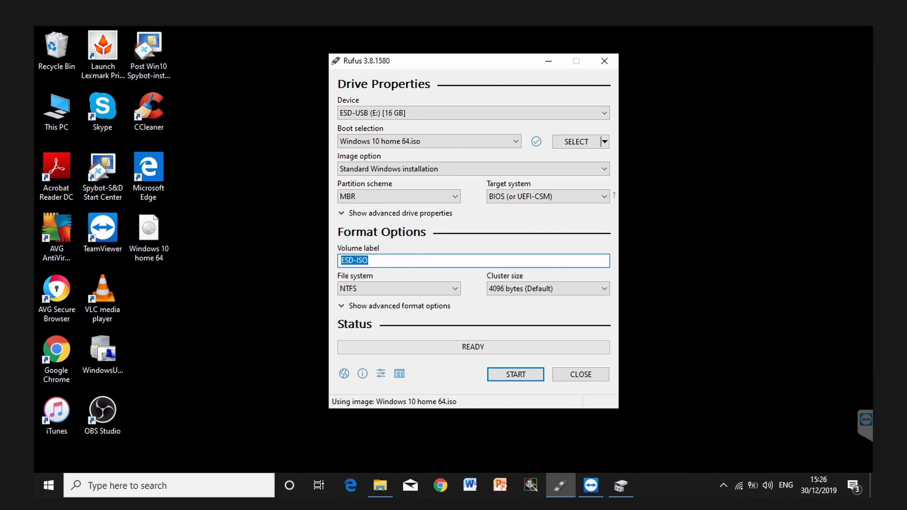
{"action": "type", "text": "Windows10Home64"}
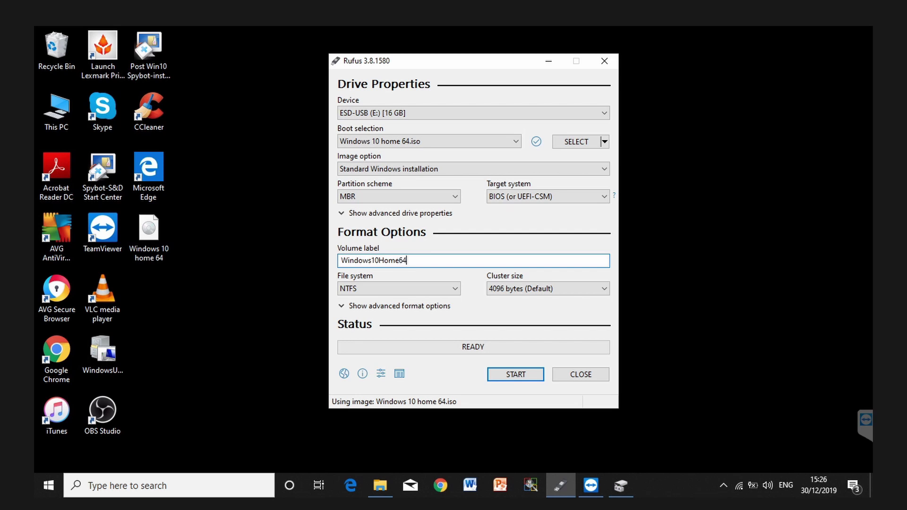
Step: Write the image to the USB drive, accepting data loss, and close Rufus once READY
{"action": "left_click", "coordinate": [529, 376]}
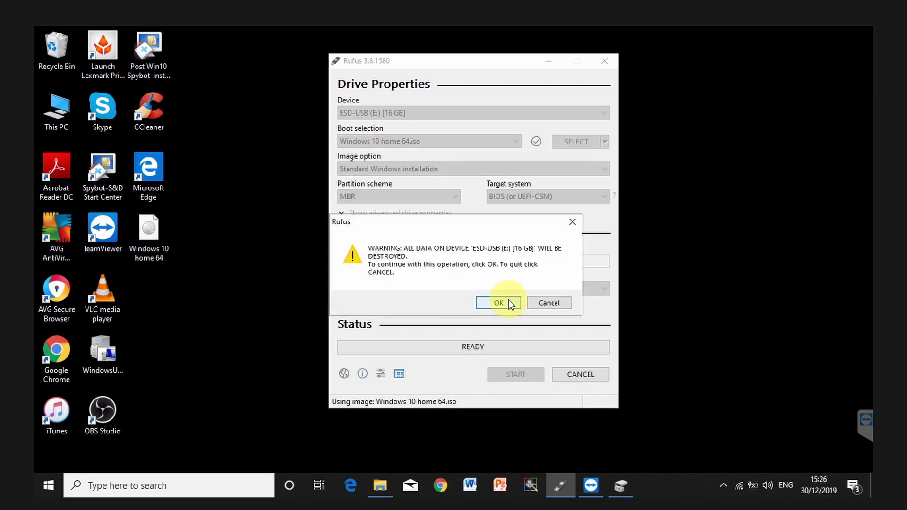
{"action": "left_click", "coordinate": [508, 300]}
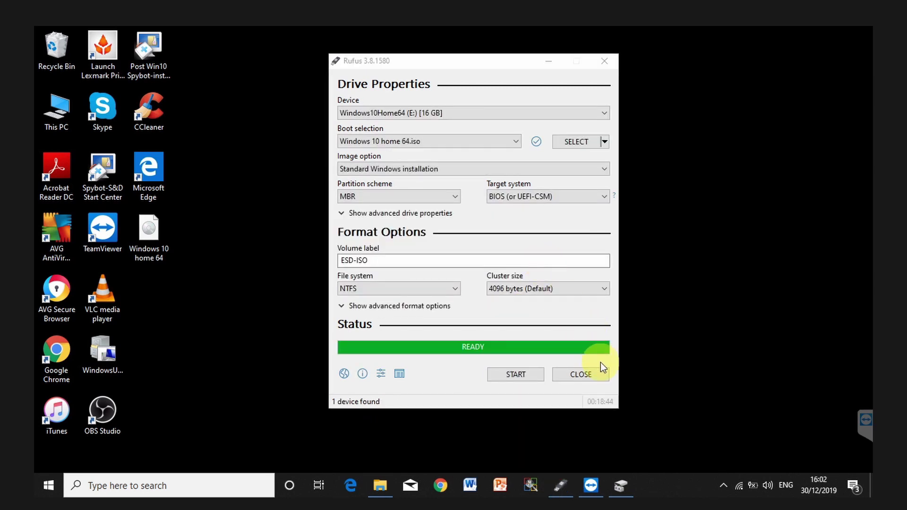
{"action": "left_click", "coordinate": [580, 374]}
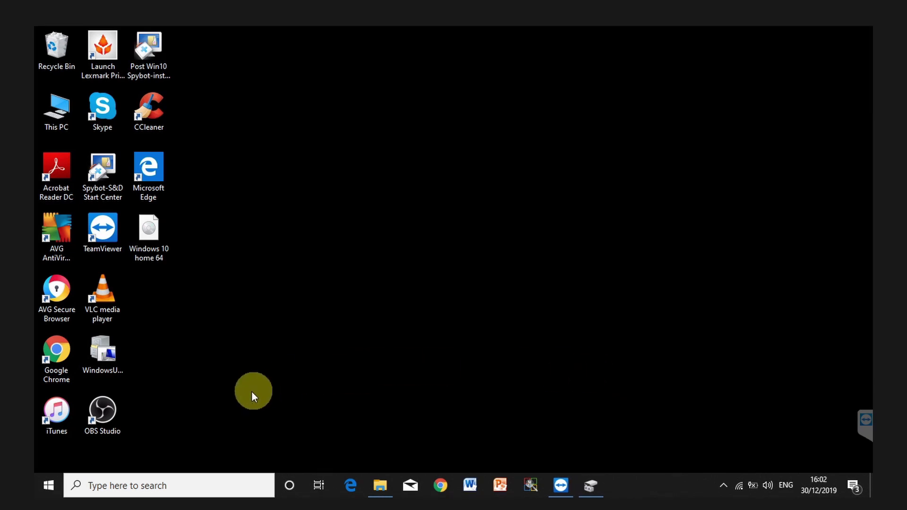
Step: Eject the DataTraveler 2.0 USB drive via Safely Remove Hardware in the notification area
{"action": "left_click", "coordinate": [723, 486]}
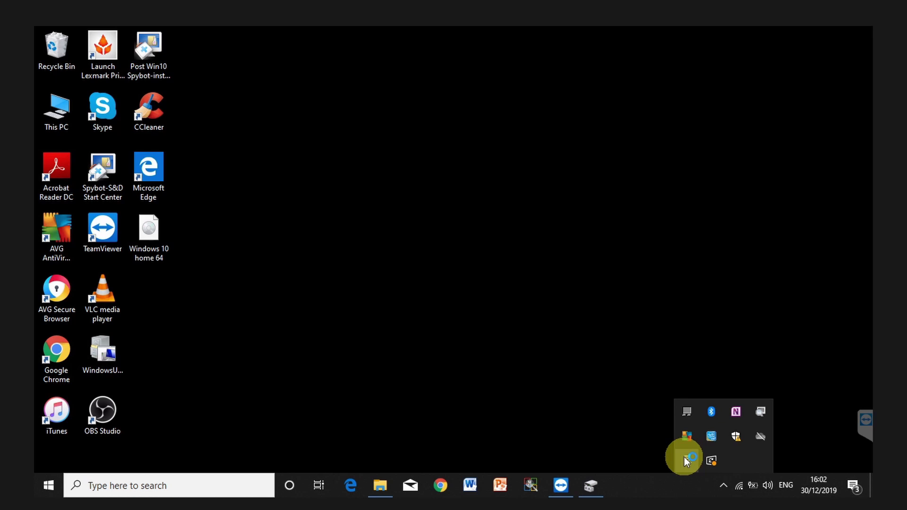
{"action": "left_click", "coordinate": [683, 457]}
{"action": "left_click", "coordinate": [710, 438]}
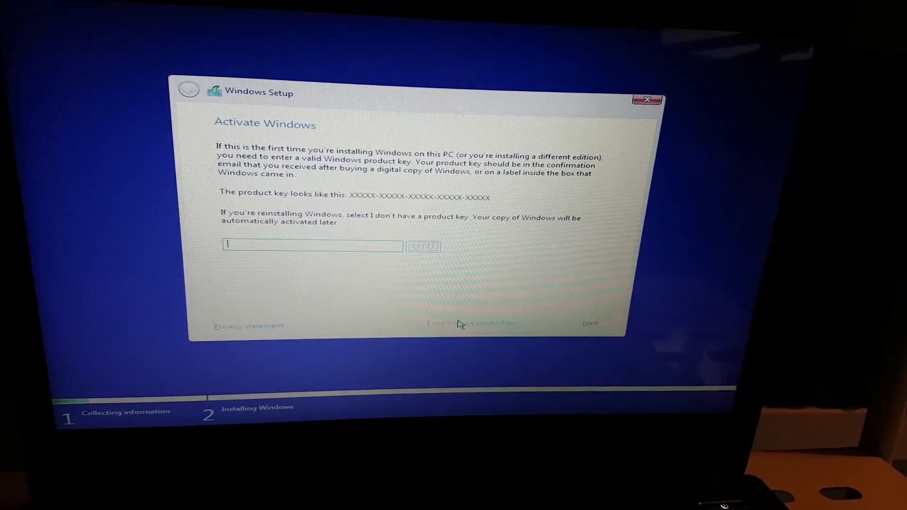
Step: Choose 'I don't have a product key' on the Activate Windows page
{"action": "left_click", "coordinate": [456, 324]}
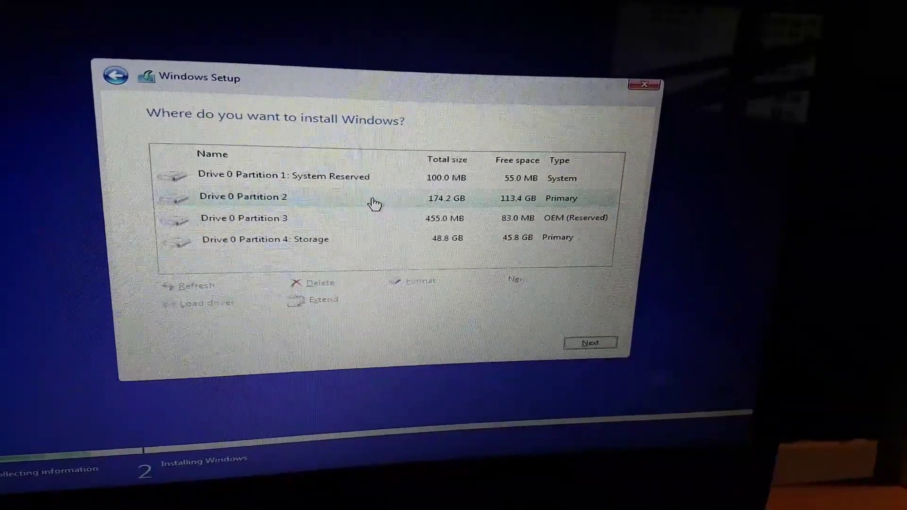
Step: Install Windows on Drive 0 Partition 2, accepting that old files move to Windows.old
{"action": "left_click", "coordinate": [396, 205]}
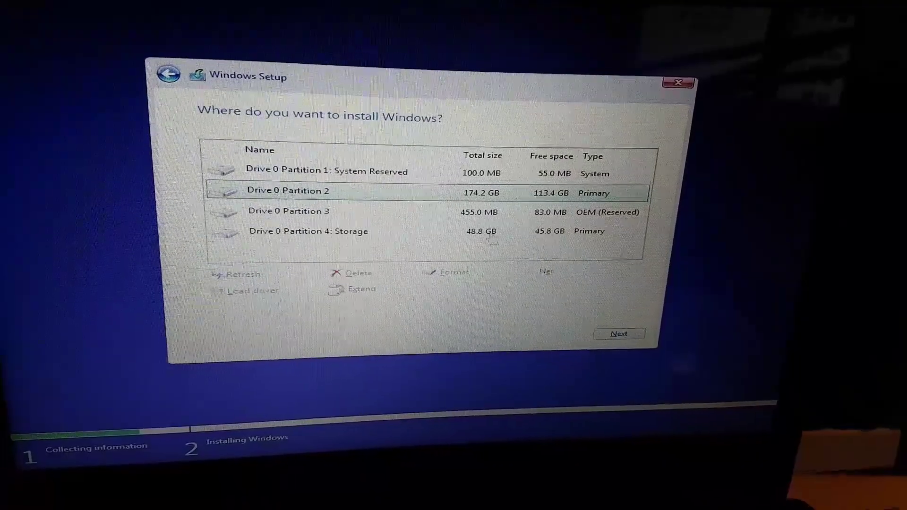
{"action": "left_click", "coordinate": [615, 336]}
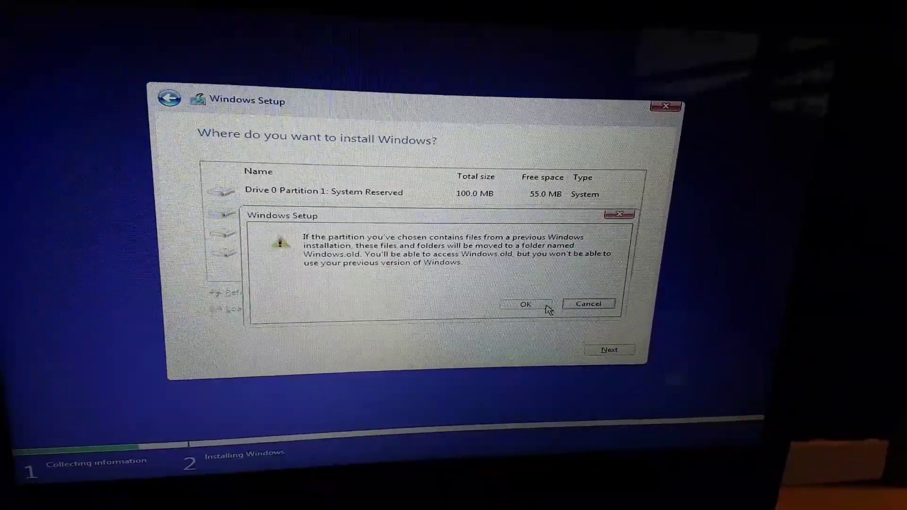
{"action": "left_click", "coordinate": [526, 305]}
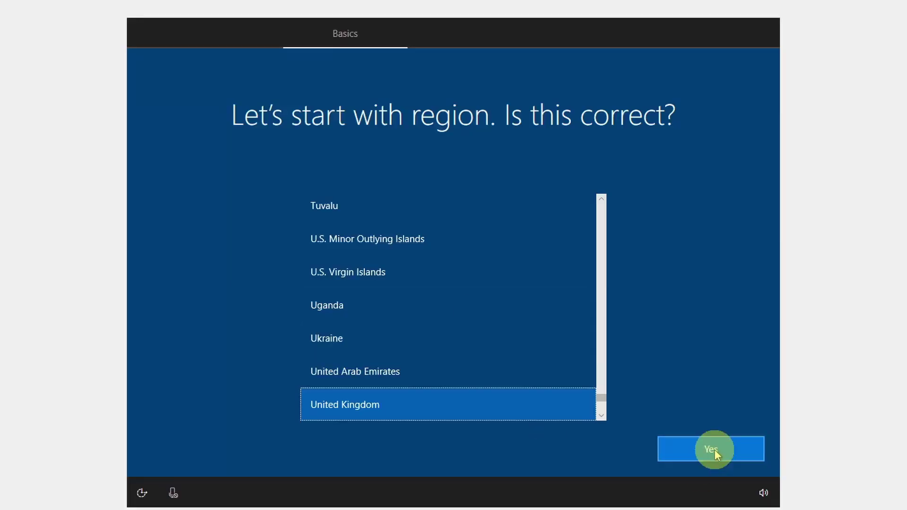
Step: Confirm United Kingdom region and keyboard, then verify Windows 10 Home 1909 is activated by digital licence
{"action": "left_click", "coordinate": [714, 449]}
{"action": "left_click", "coordinate": [706, 446]}
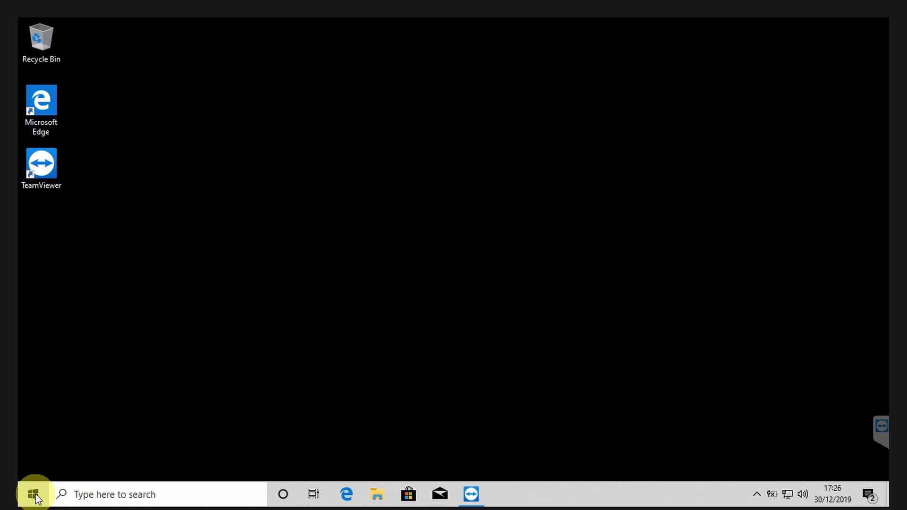
{"action": "right_click", "coordinate": [34, 496]}
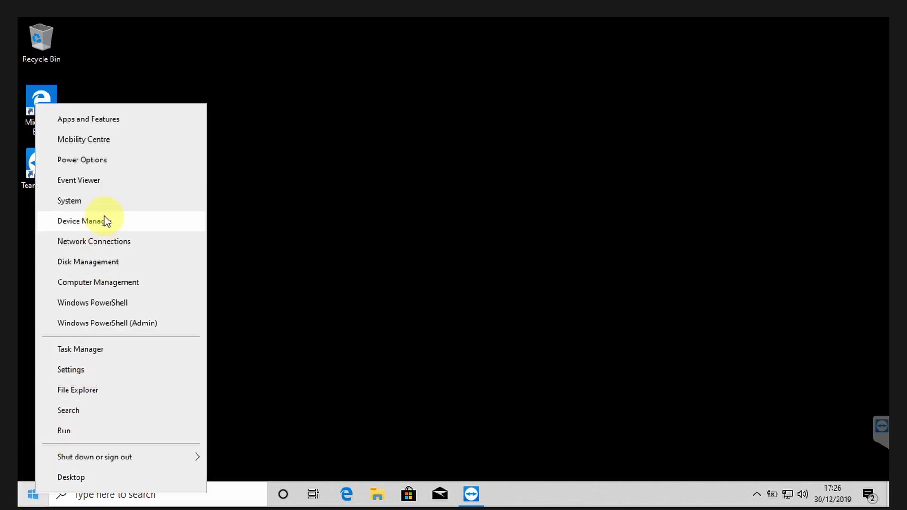
{"action": "left_click", "coordinate": [109, 201]}
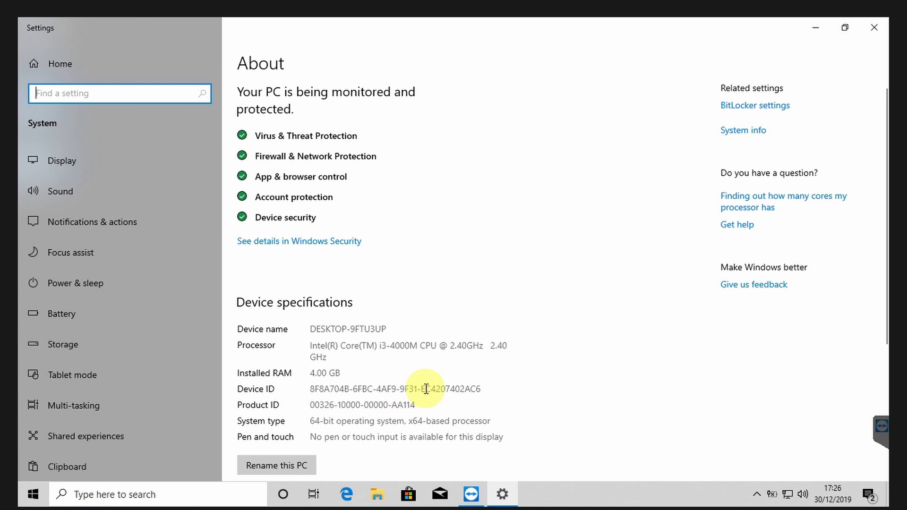
{"action": "scroll", "coordinate": [423, 370], "scroll_direction": "down", "scroll_amount": 5}
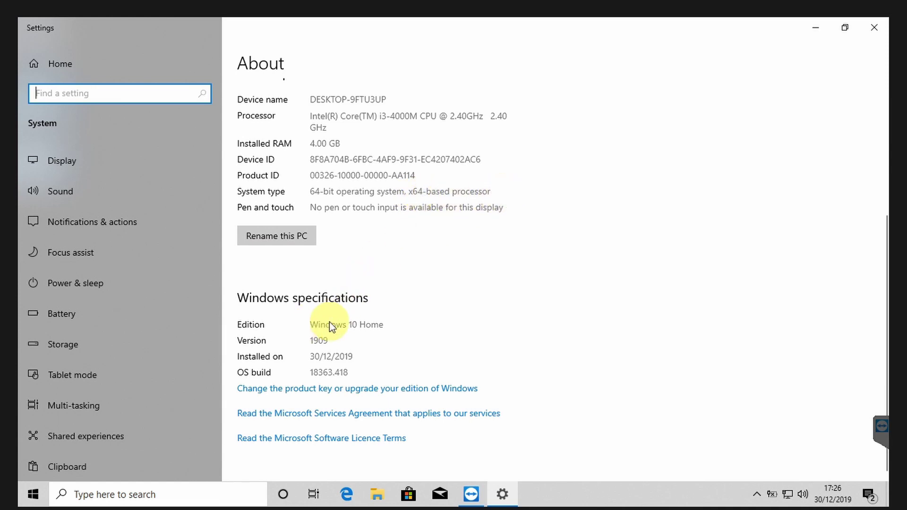
{"action": "left_click", "coordinate": [387, 314]}
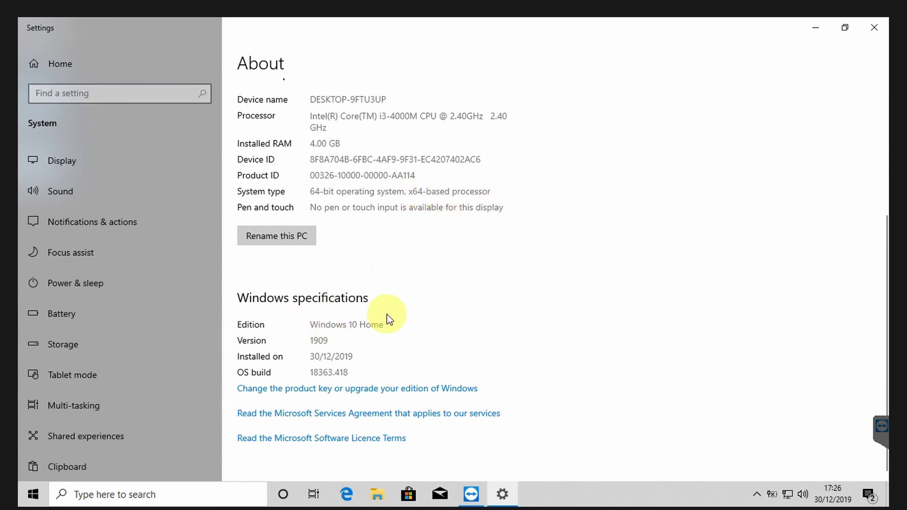
{"action": "left_click", "coordinate": [393, 388]}
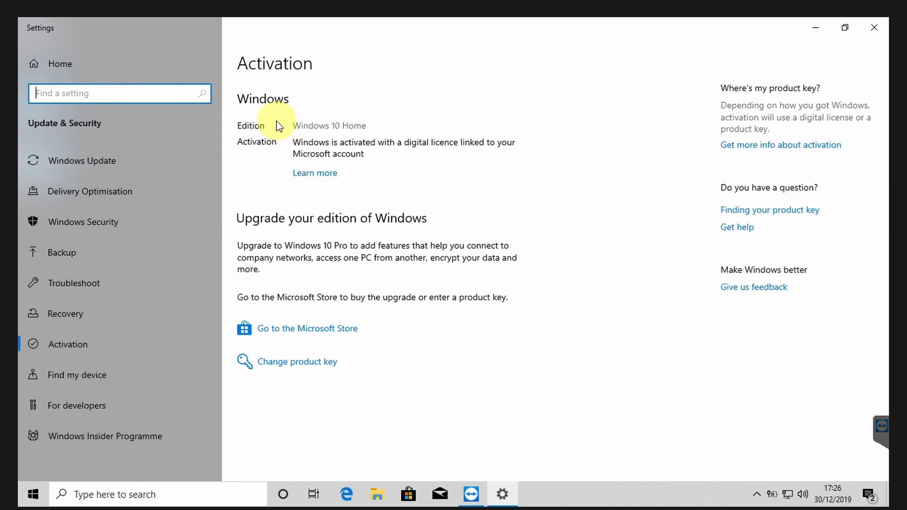
{"action": "left_click", "coordinate": [388, 125]}
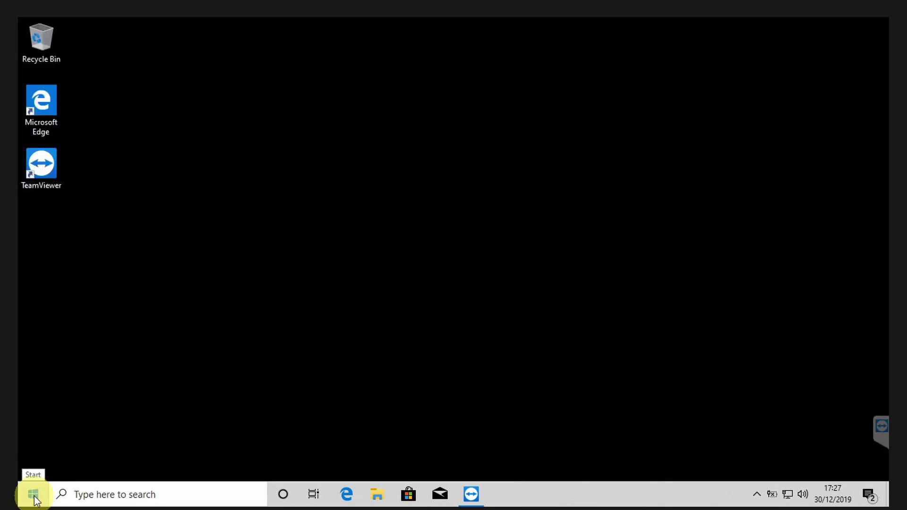
{"action": "right_click", "coordinate": [33, 495]}
{"action": "left_click", "coordinate": [288, 251]}
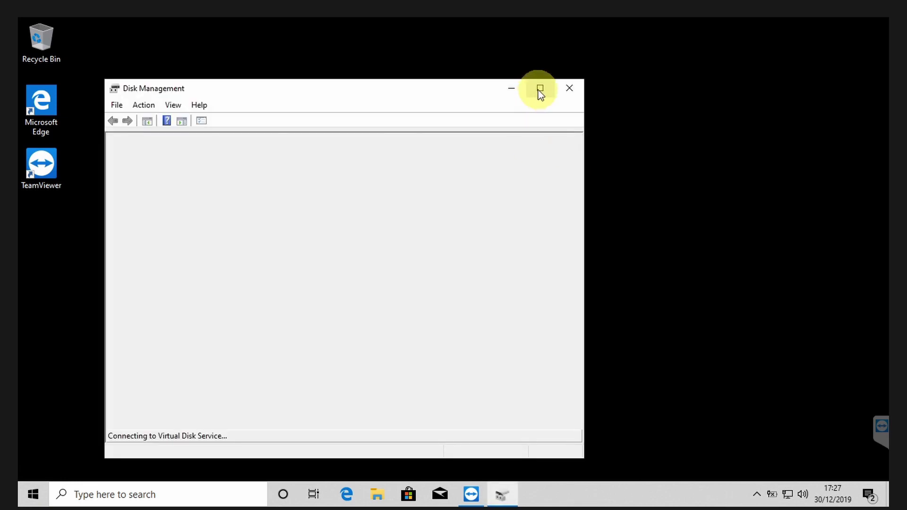
{"action": "left_click", "coordinate": [540, 91]}
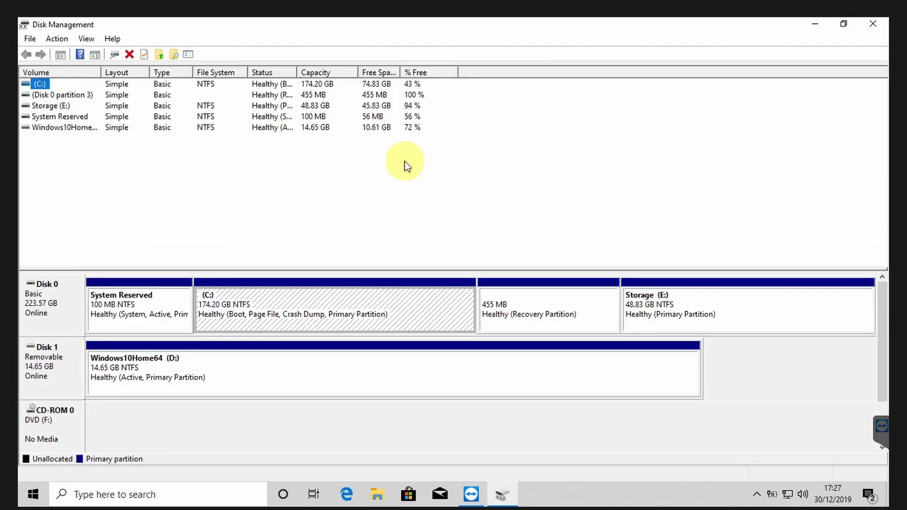
{"action": "left_click", "coordinate": [251, 298]}
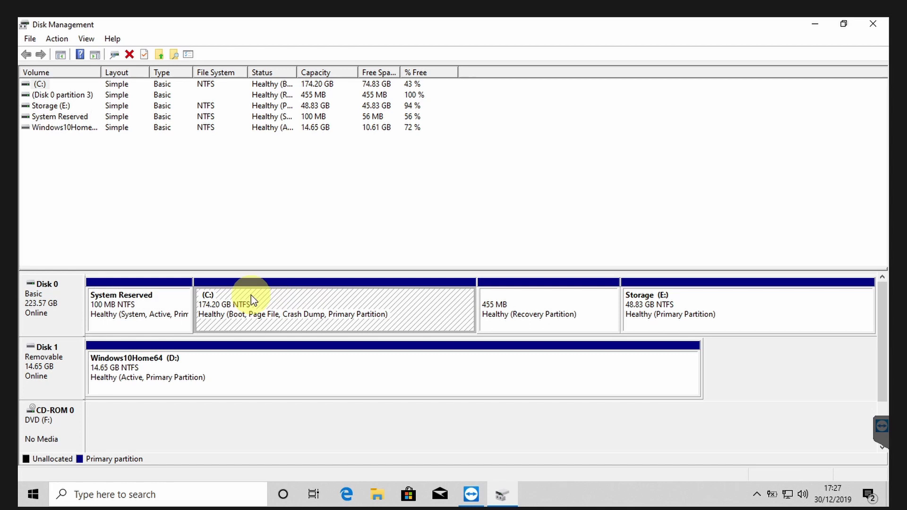
{"action": "left_click", "coordinate": [495, 304]}
{"action": "left_click", "coordinate": [746, 298]}
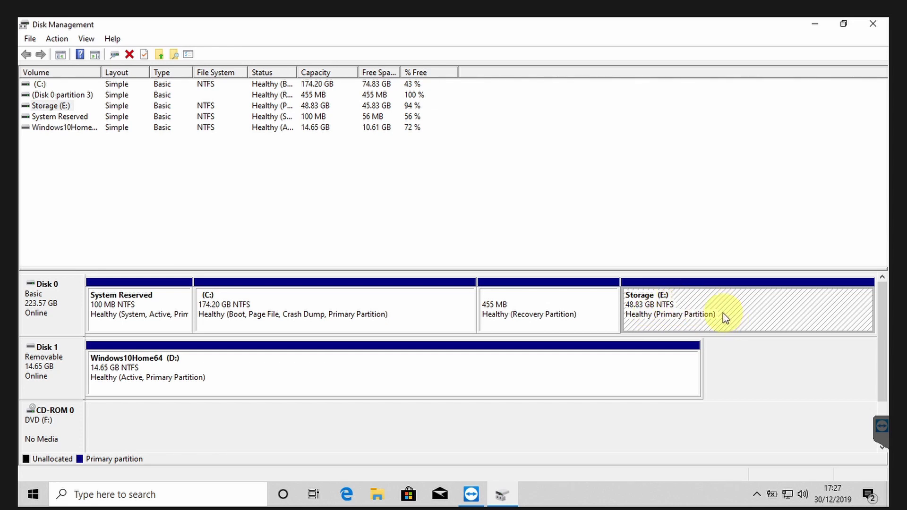
{"action": "left_click", "coordinate": [313, 314]}
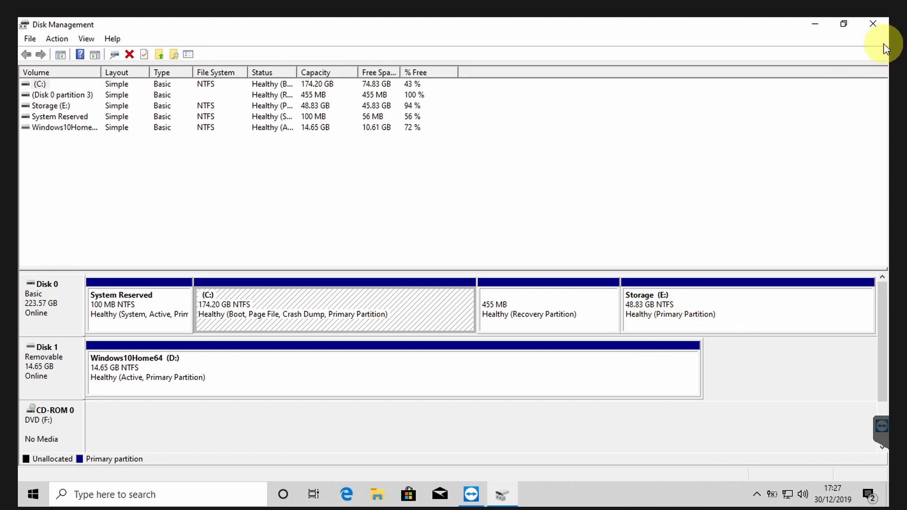
{"action": "left_click", "coordinate": [873, 25]}
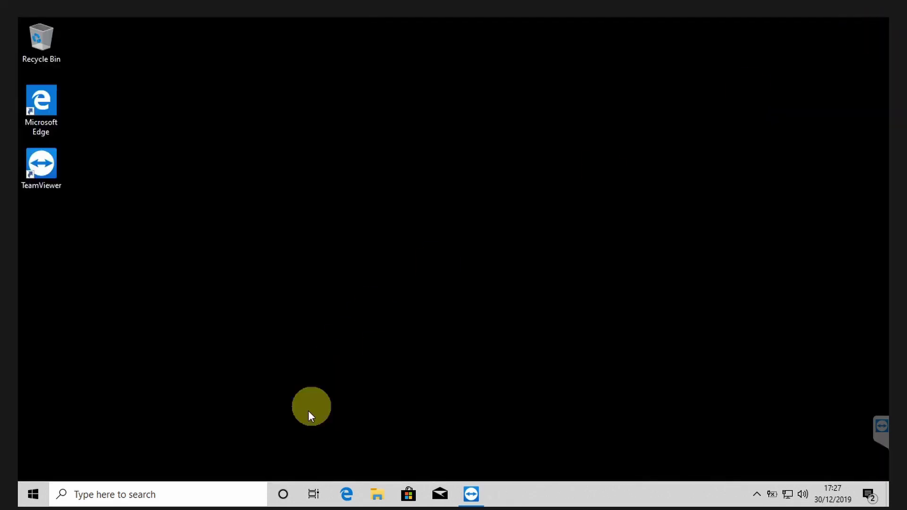
Step: In File Explorer, go from the Windows10Home64 (D:) drive to This PC and open Storage (E:)\Documents
{"action": "left_click", "coordinate": [376, 494]}
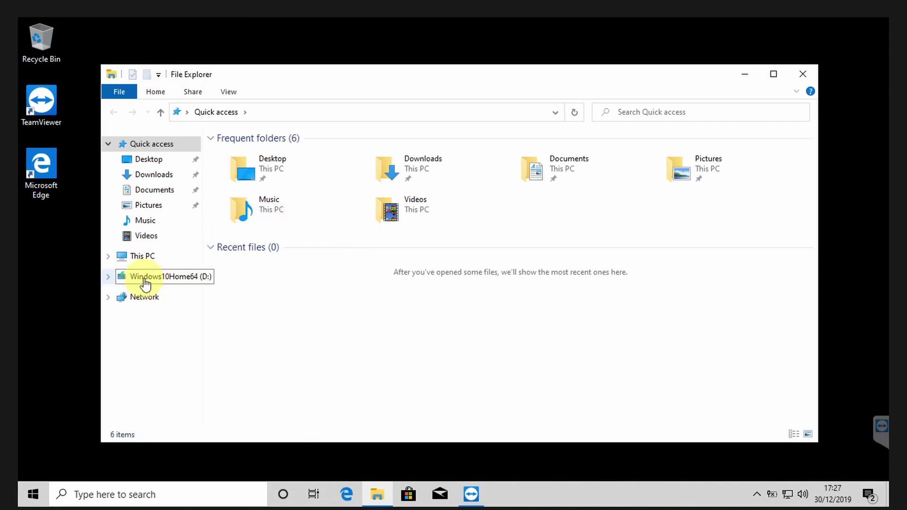
{"action": "left_click", "coordinate": [144, 280]}
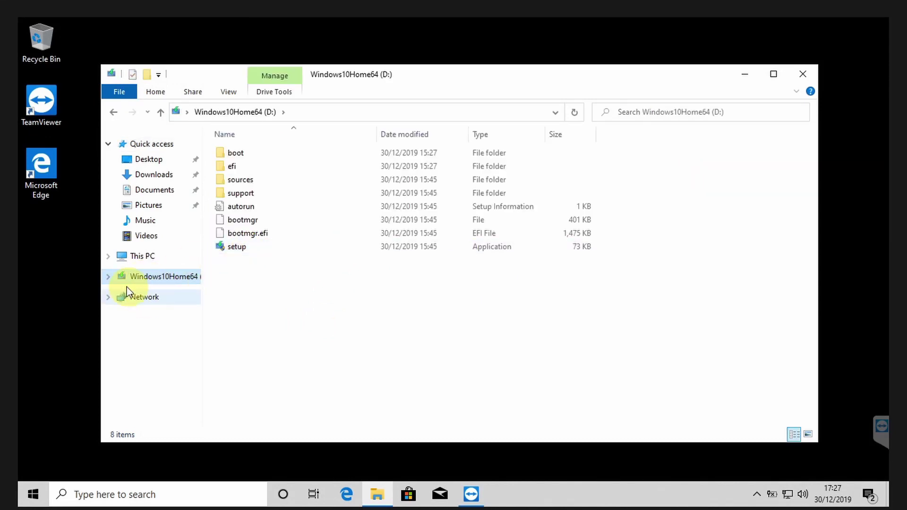
{"action": "left_click", "coordinate": [124, 257]}
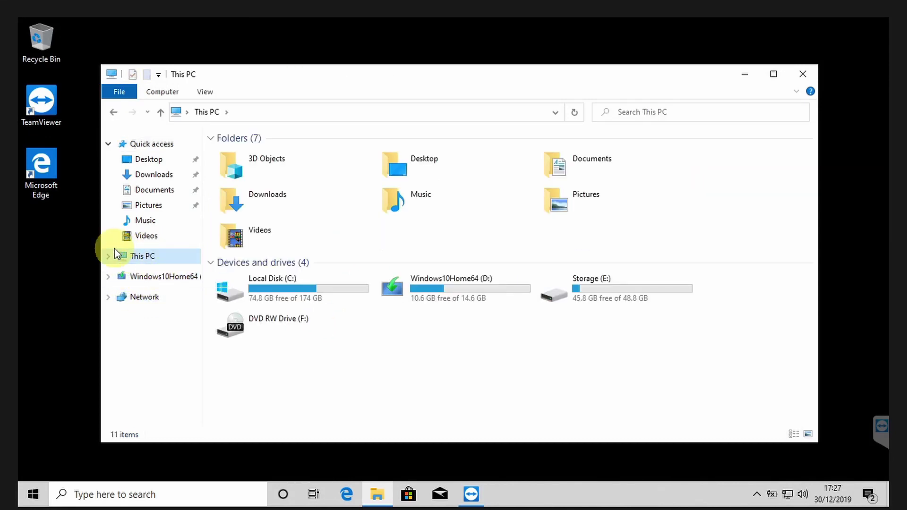
{"action": "double_click", "coordinate": [589, 287]}
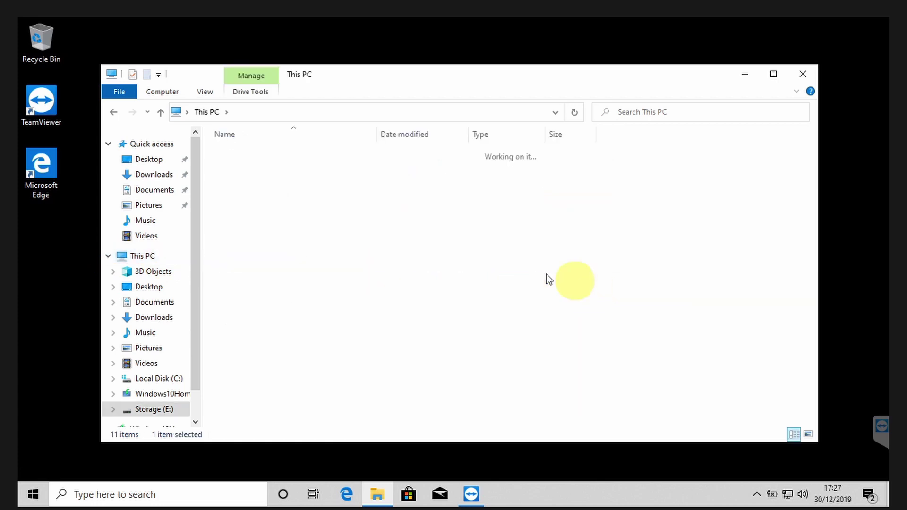
{"action": "double_click", "coordinate": [279, 154]}
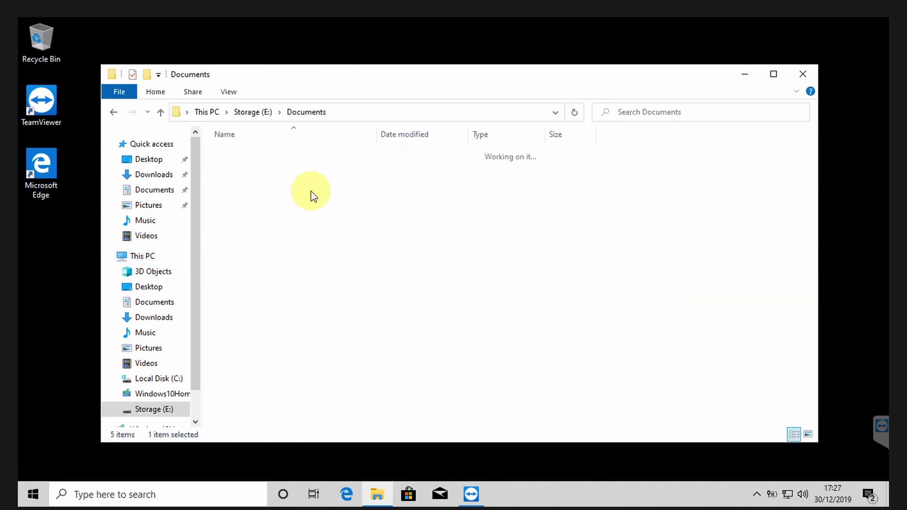